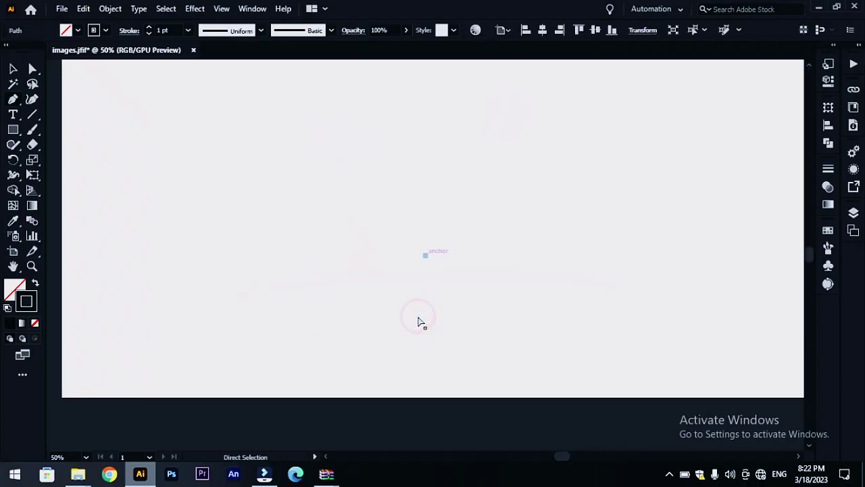
- Pen-draw the leaf's left edge from the base up to a corner tip
left_click(430, 258)
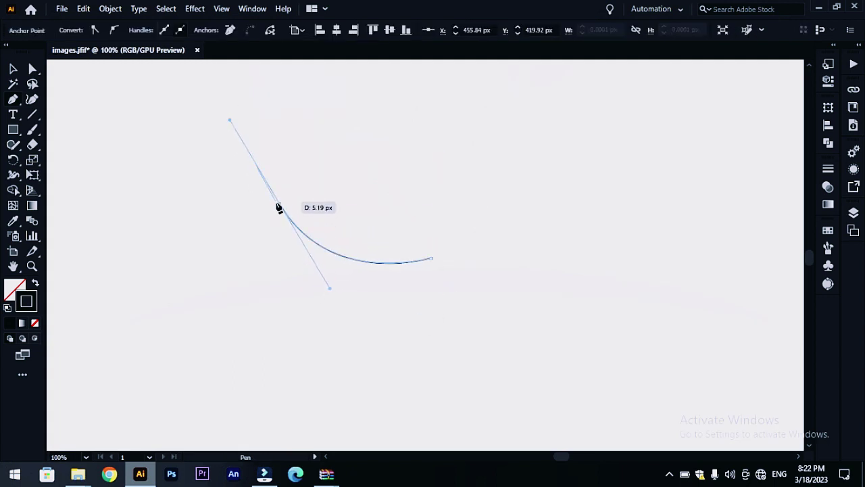
left_click(280, 204)
scroll(808, 69, "up", 3)
scroll(809, 70, "up", 2)
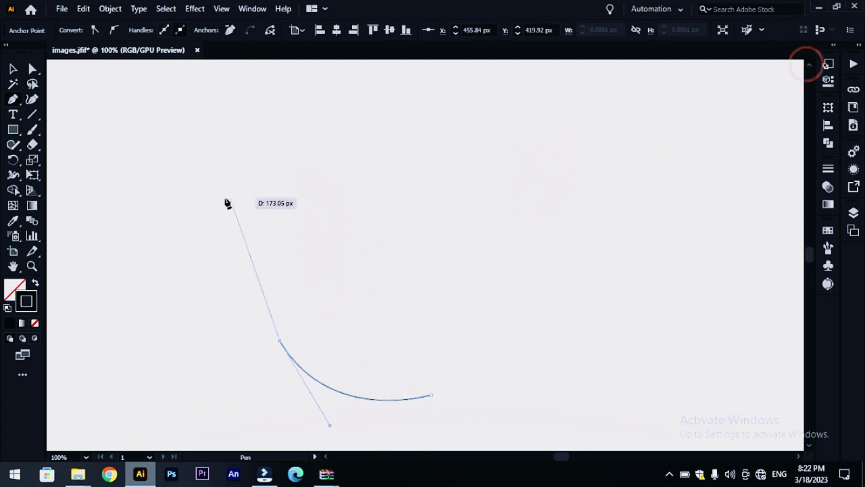
left_click_drag(275, 120, 269, 107)
key("ctrl+z")
left_click_drag(253, 257, 274, 202)
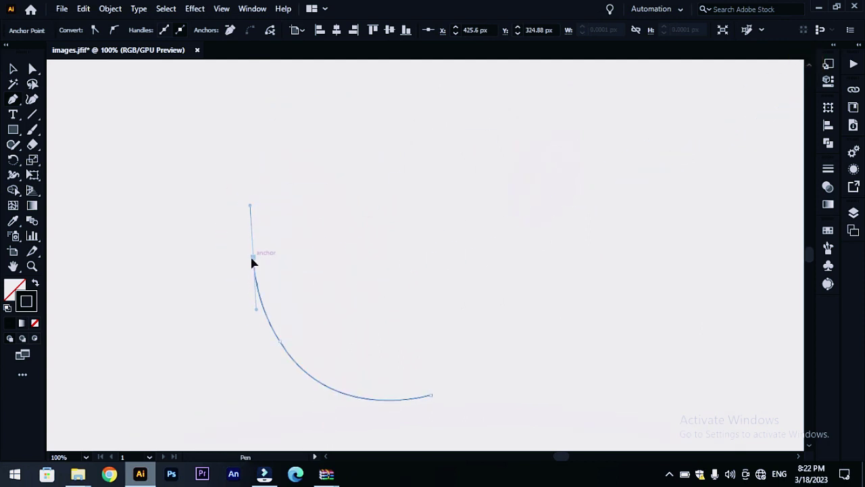
left_click_drag(244, 189, 232, 171)
left_click(245, 189)
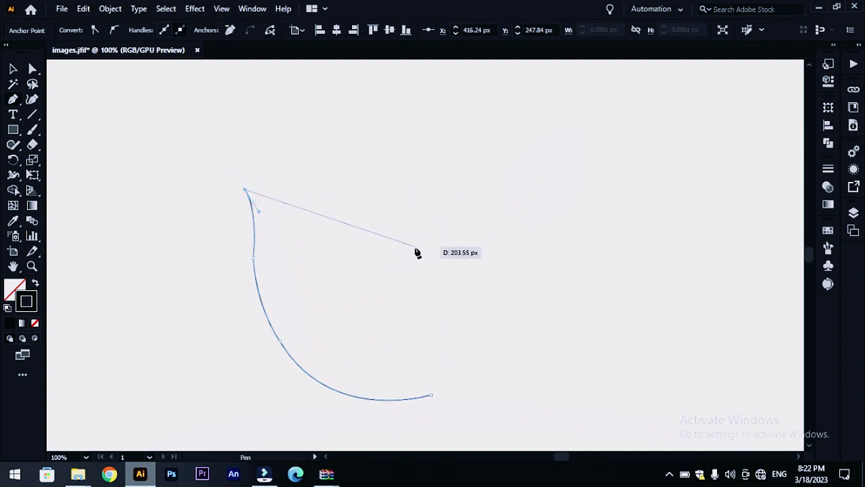
- Curve the top and right edges, add the slim inner vein, and close the leaf path
left_click_drag(410, 248, 474, 318)
left_click(411, 248)
left_click_drag(439, 380, 410, 446)
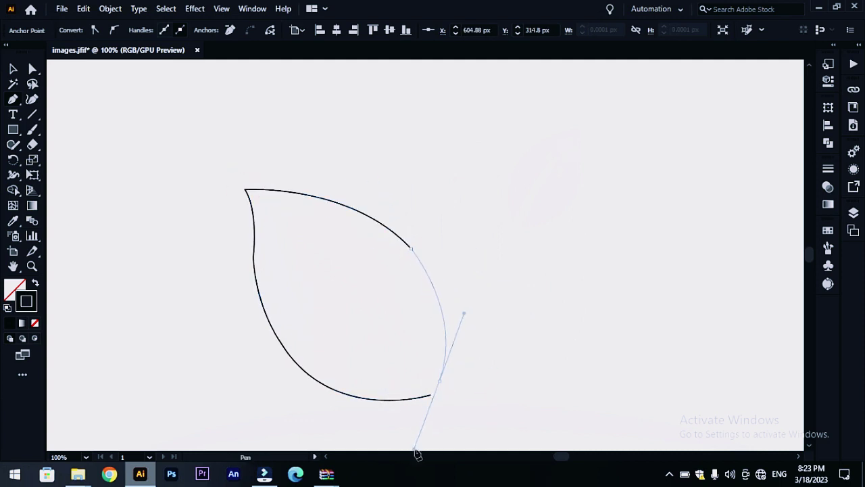
left_click(439, 380)
left_click_drag(296, 238, 232, 206)
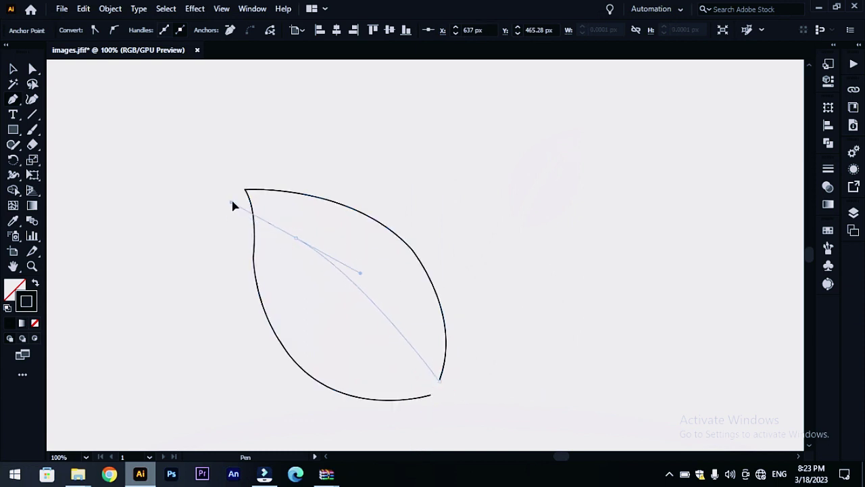
left_click(296, 238)
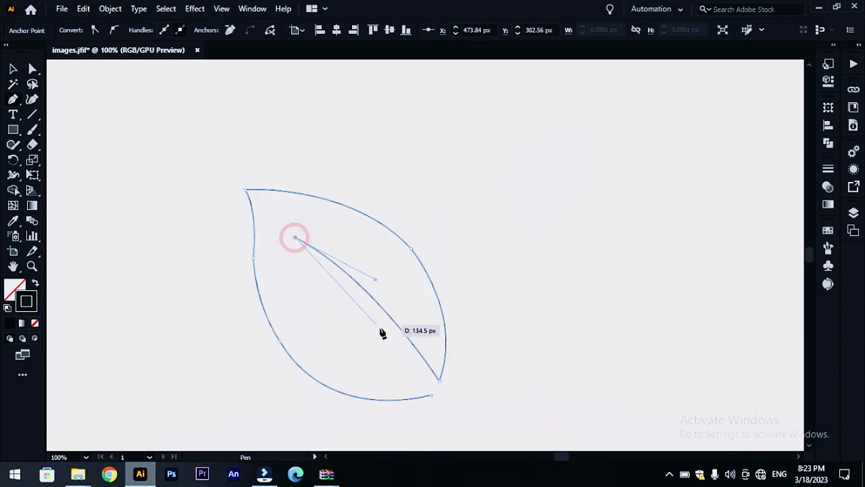
left_click(432, 395)
- Select all and smooth the leaf's left edge with the Smooth Tool
key("ctrl+a")
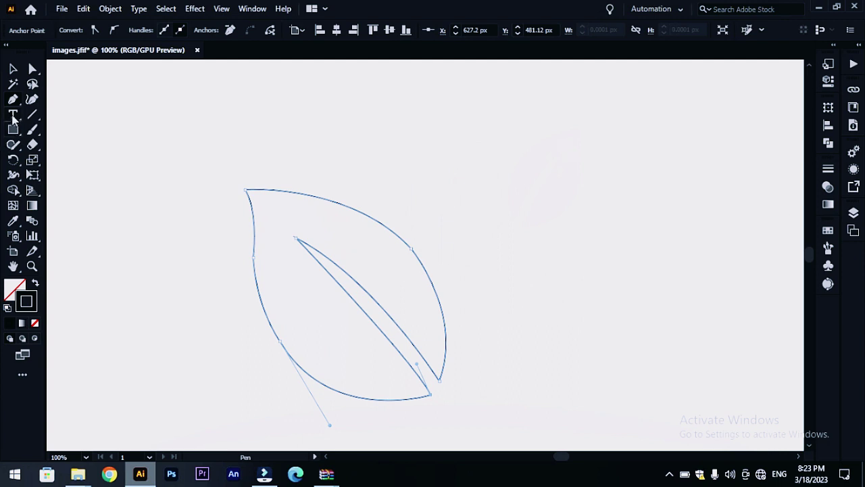
left_click(13, 144)
left_click(65, 174)
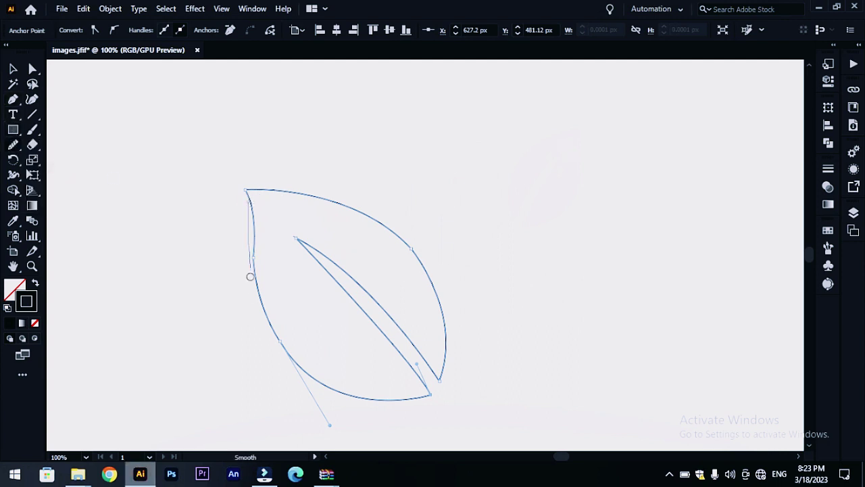
mouse_move(250, 276)
left_mouse_down()
mouse_move(261, 193)
mouse_move(432, 283)
left_mouse_up()
- Select the whole leaf, copy it and paste the copy in front
key("v")
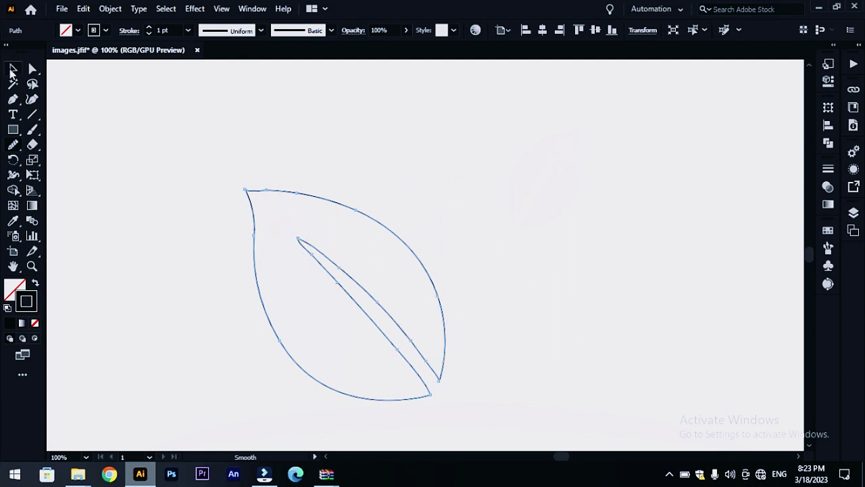
left_click(91, 122)
left_click_drag(150, 142, 315, 237)
left_click(10, 294)
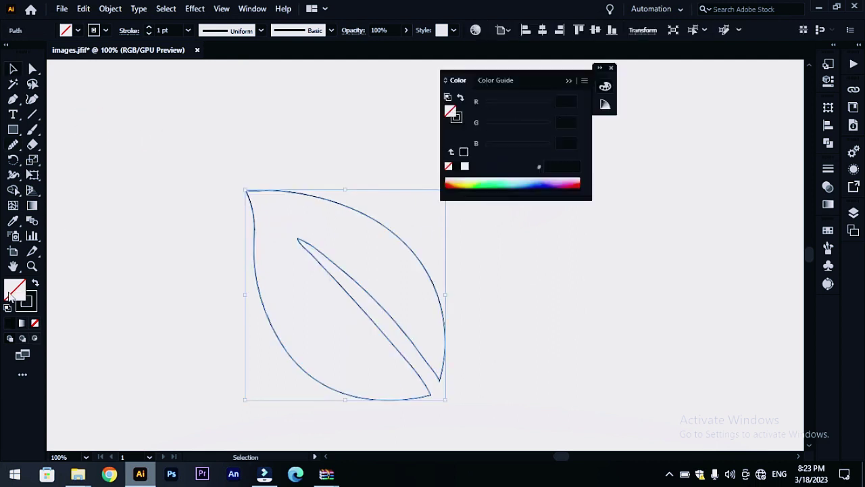
left_click(610, 69)
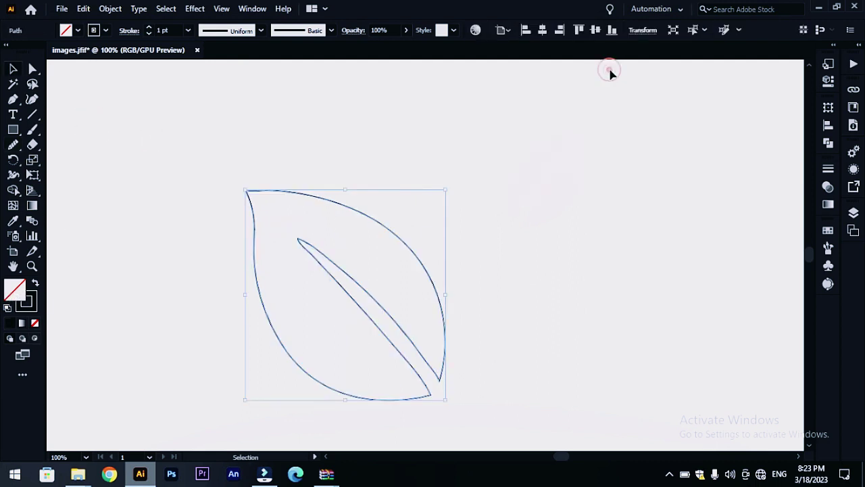
left_click(110, 8)
left_click(115, 67)
left_click(84, 9)
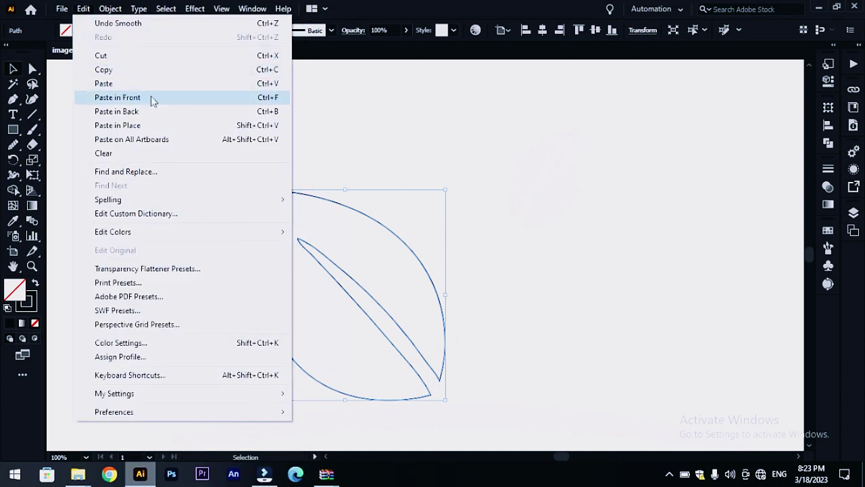
left_click(150, 102)
- Shrink and rotate the copy clockwise, placing the tilted smaller leaf above the big one
left_click_drag(264, 195, 381, 146)
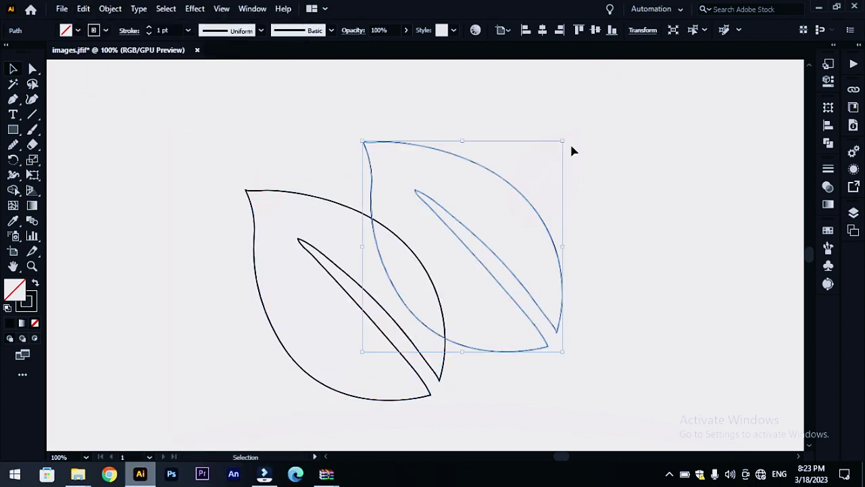
mouse_move(565, 141)
left_mouse_down()
mouse_move(540, 177)
mouse_move(531, 174)
left_mouse_up()
left_click_drag(496, 207, 429, 175)
left_click_drag(330, 135, 435, 116)
left_click_drag(400, 149, 476, 131)
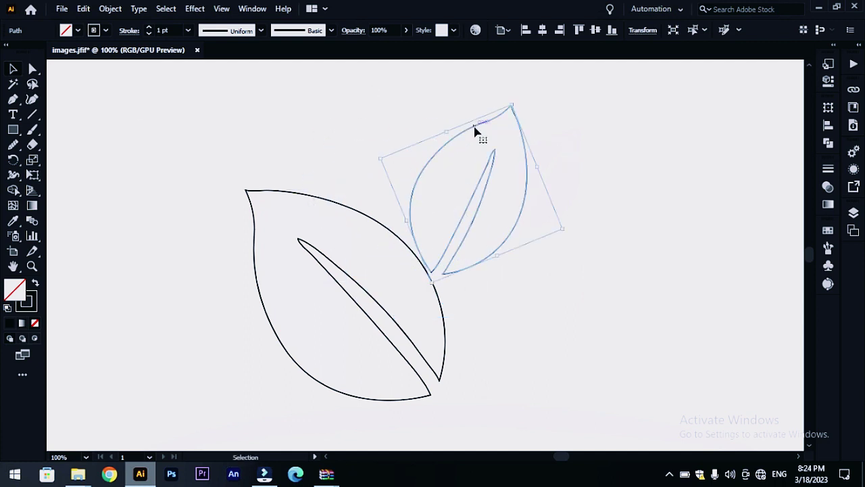
- Duplicate the tilted leaf in front, then shrink it and set it to the right
left_click(83, 8)
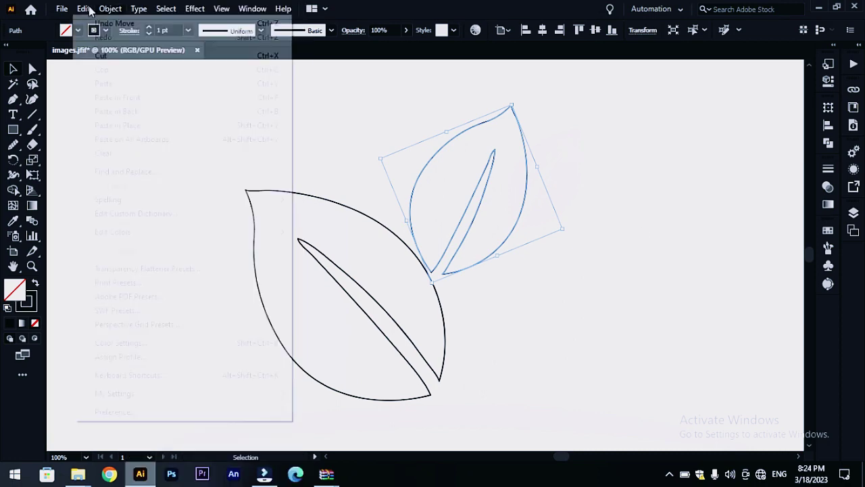
left_click(108, 68)
left_click(84, 8)
left_click(124, 98)
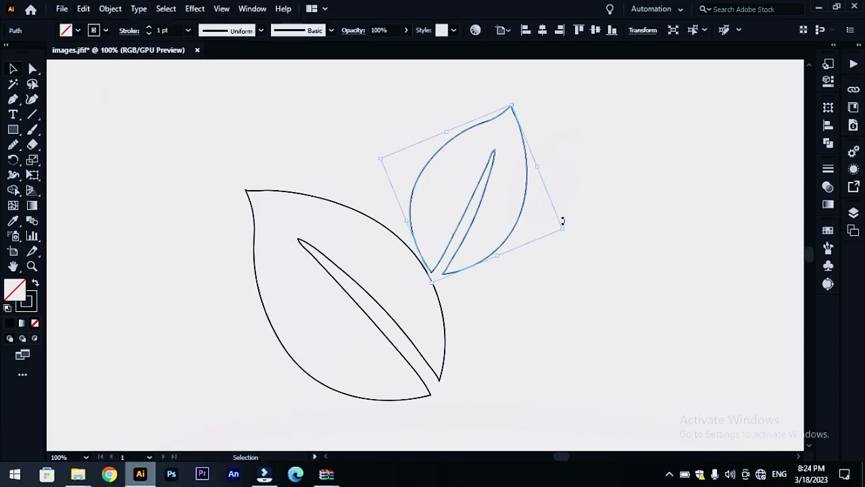
mouse_move(563, 228)
left_mouse_down()
mouse_move(500, 219)
mouse_move(580, 208)
mouse_move(581, 240)
mouse_move(601, 273)
left_mouse_up()
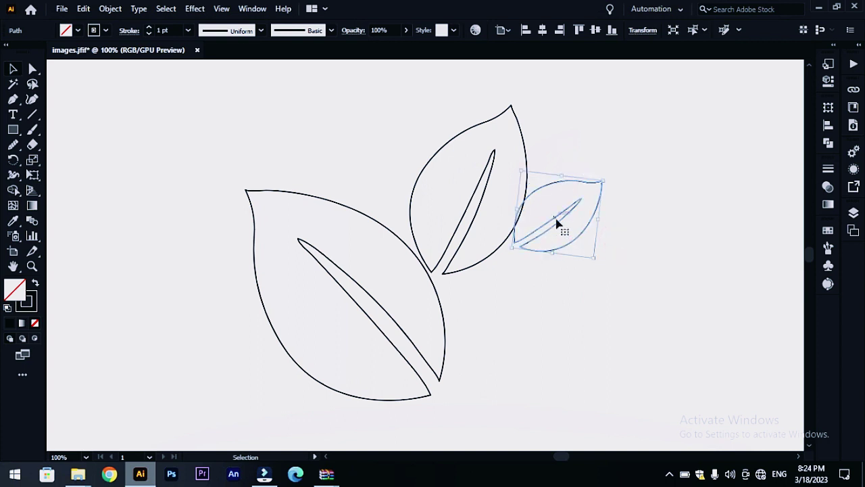
left_click_drag(557, 225, 562, 228)
- Duplicate the big leaf, then move and rotate the copy into place at the right
left_click(445, 346)
left_click(83, 9)
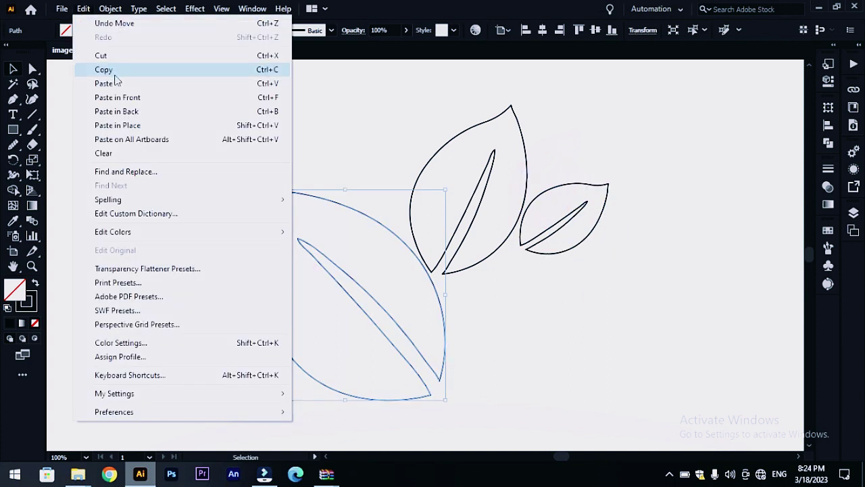
left_click(116, 71)
left_click(83, 8)
left_click(133, 96)
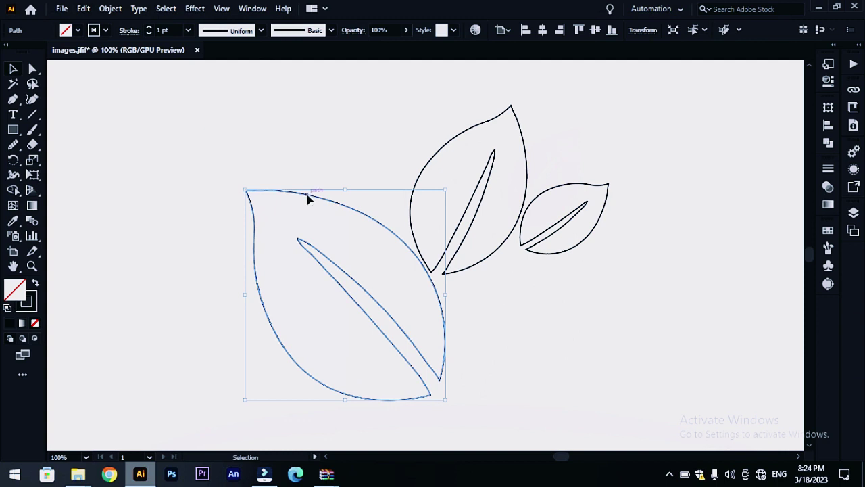
left_click_drag(307, 198, 406, 188)
left_click_drag(512, 177, 667, 268)
mouse_move(547, 358)
left_mouse_down()
mouse_move(465, 291)
mouse_move(584, 304)
left_mouse_up()
- Move the small leaf up beside the upper leaf and zoom out to the whole artboard
left_click(730, 115)
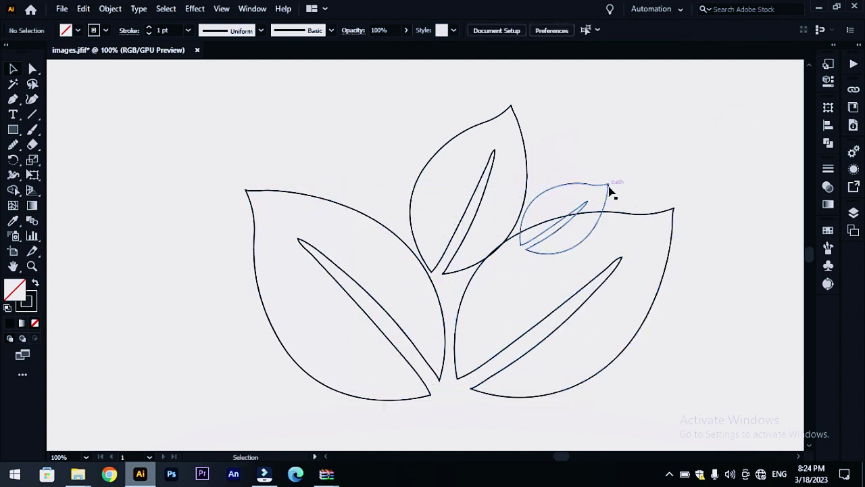
left_click_drag(610, 192, 625, 152)
left_click(528, 178)
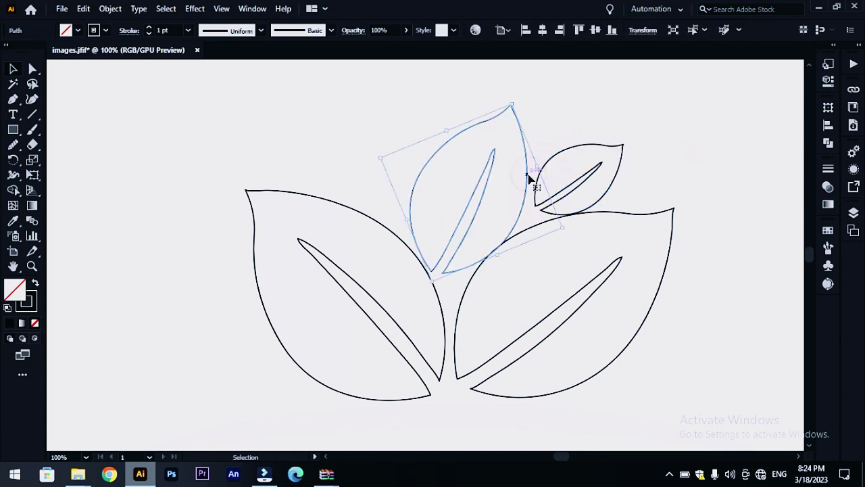
key("ctrl+minus")
key("ctrl+minus")
- Pen-draw a closed, wide curved swoosh arching beneath the leaf cluster
left_click(233, 323)
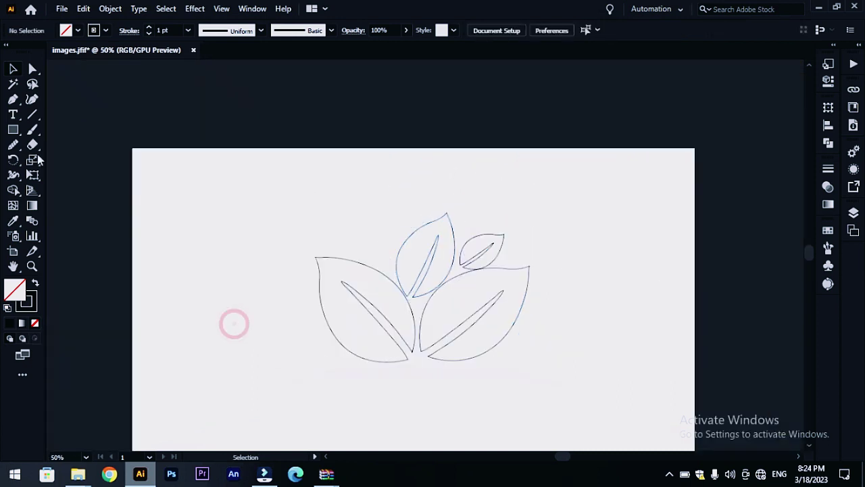
key("p")
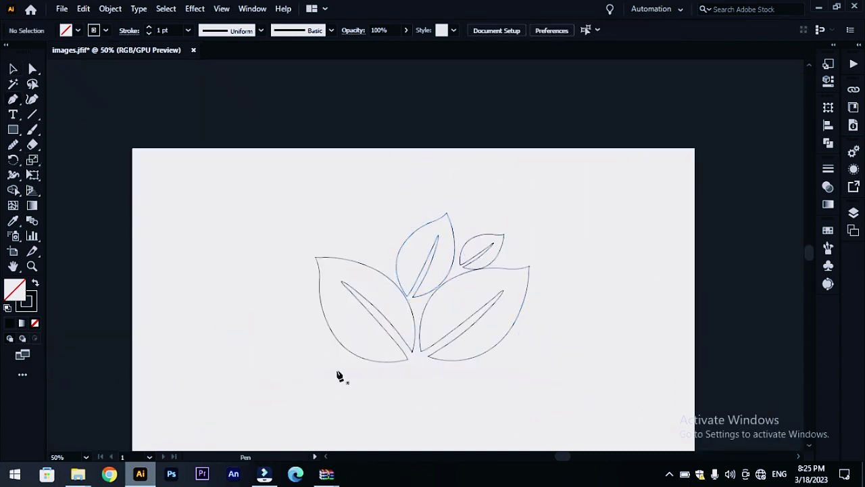
left_click(252, 393)
left_click_drag(579, 391, 689, 431)
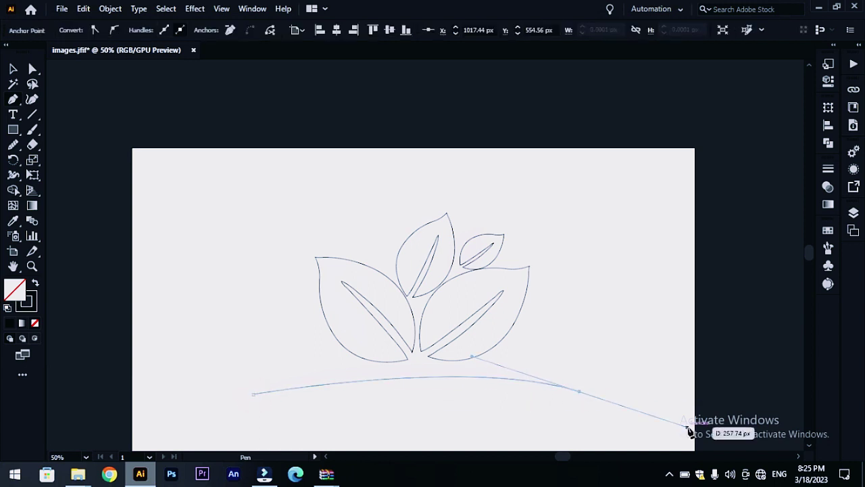
left_click_drag(771, 419, 807, 448)
key("ctrl+z")
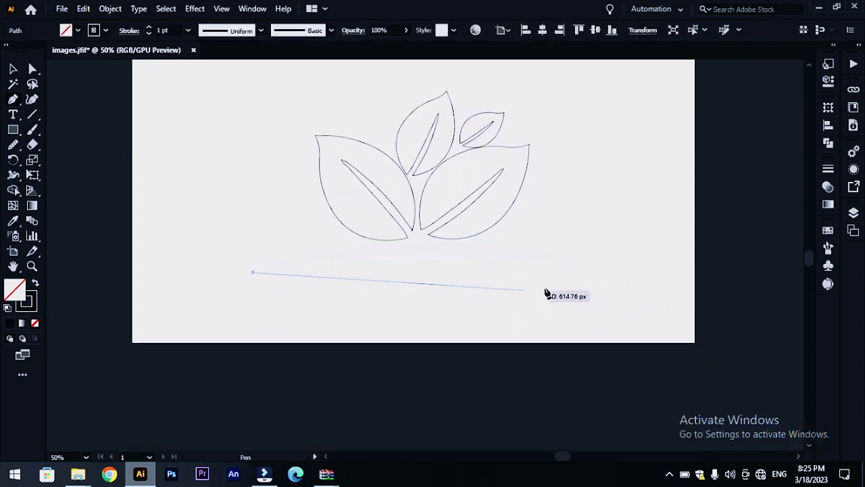
left_click_drag(579, 272, 721, 318)
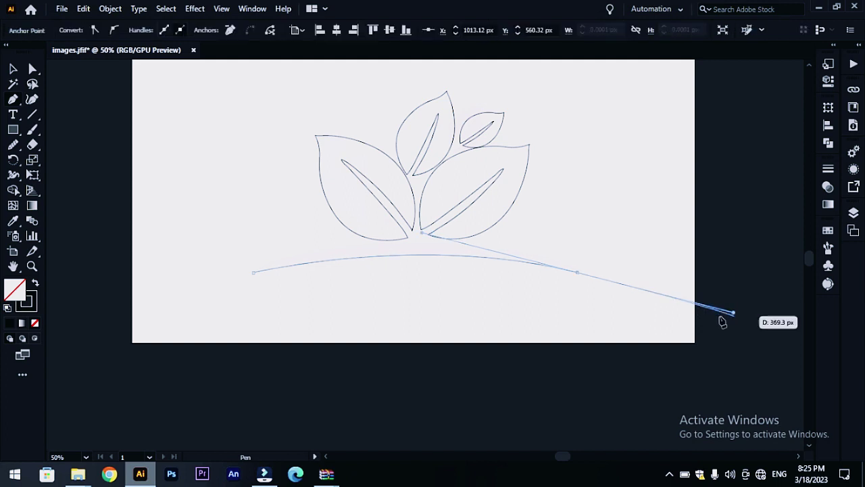
left_click_drag(253, 272, 98, 349)
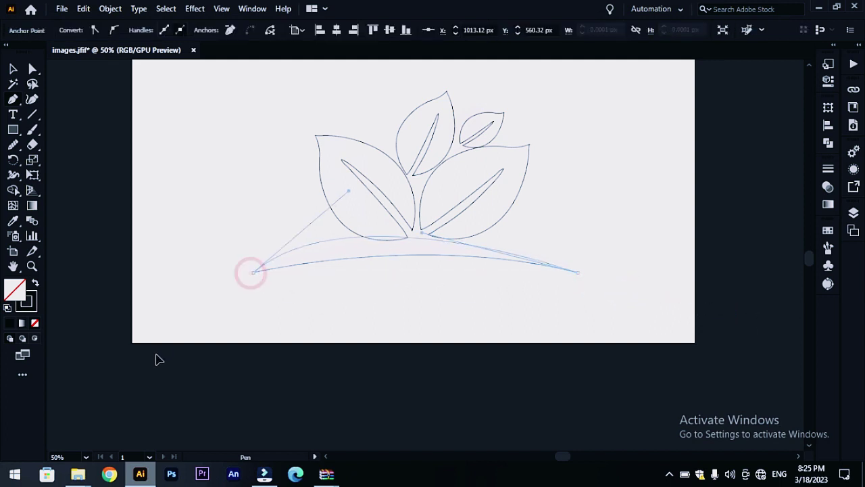
- Fit the artboard in view, unlock the reference image, and select the left leaf
left_click(13, 69)
key("ctrl+0")
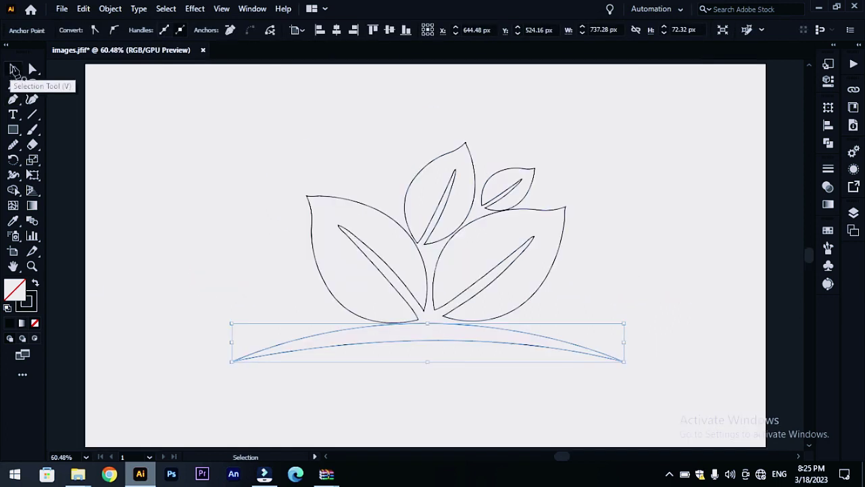
right_click(346, 135)
left_click(482, 139)
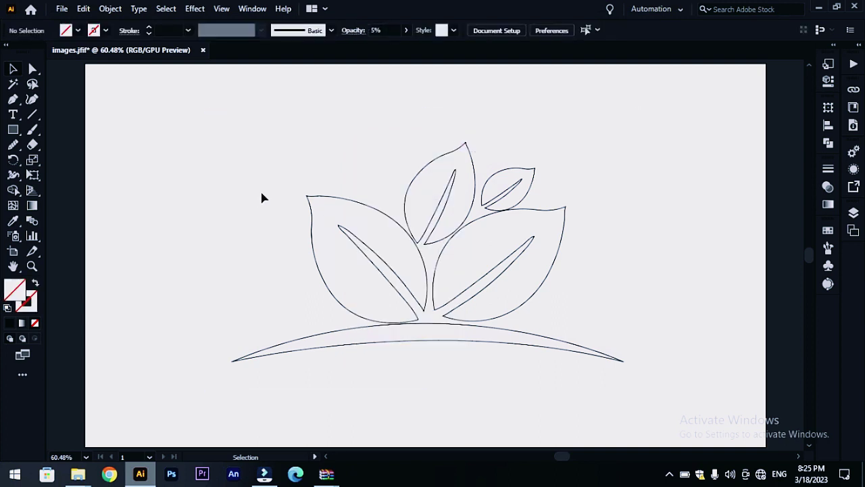
left_click_drag(261, 195, 338, 230)
- Apply a gradient fill to the left leaf and open the right stop's colour sliders
left_click(32, 205)
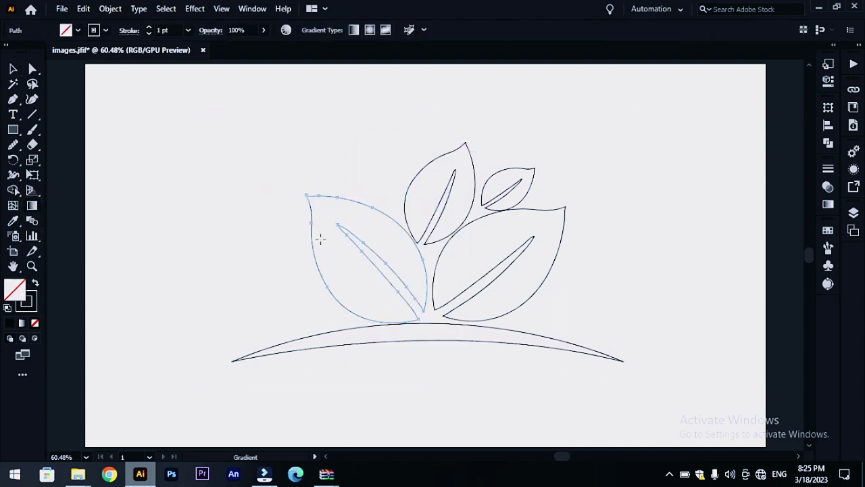
left_click(828, 204)
left_click(763, 258)
left_click(789, 267)
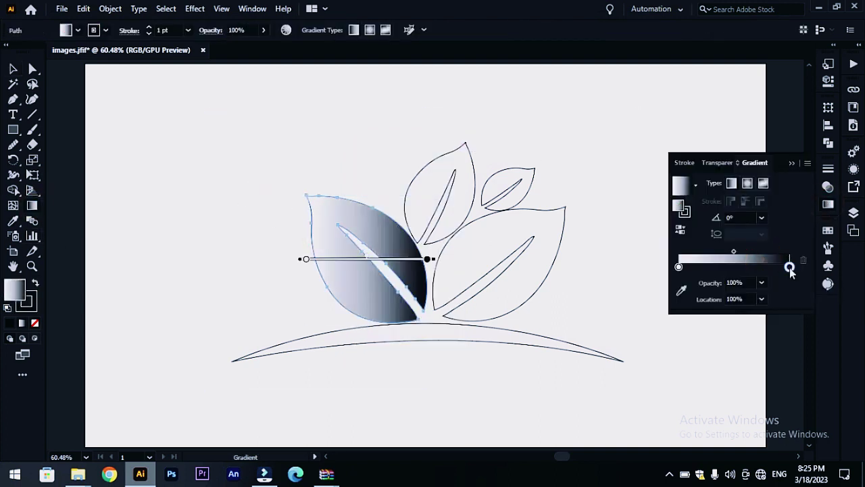
double_click(790, 267)
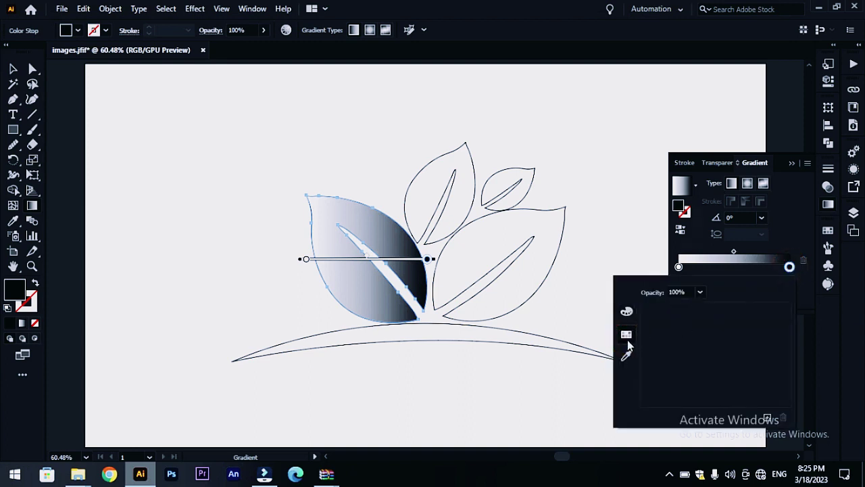
left_click(626, 311)
key("Escape")
- Swap the left leaf's fill and stroke and apply the white-to-black gradient preset
left_click(13, 68)
left_click(295, 236)
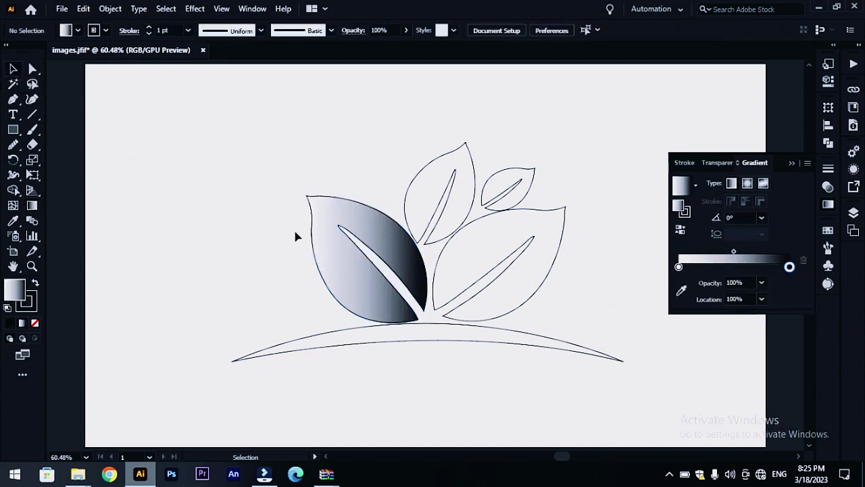
left_click(348, 255)
left_click(730, 259)
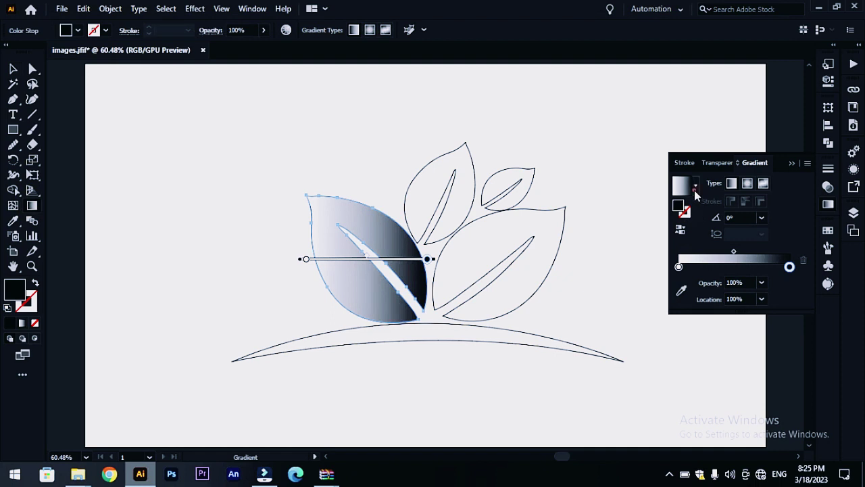
left_click(695, 186)
key("shift+x")
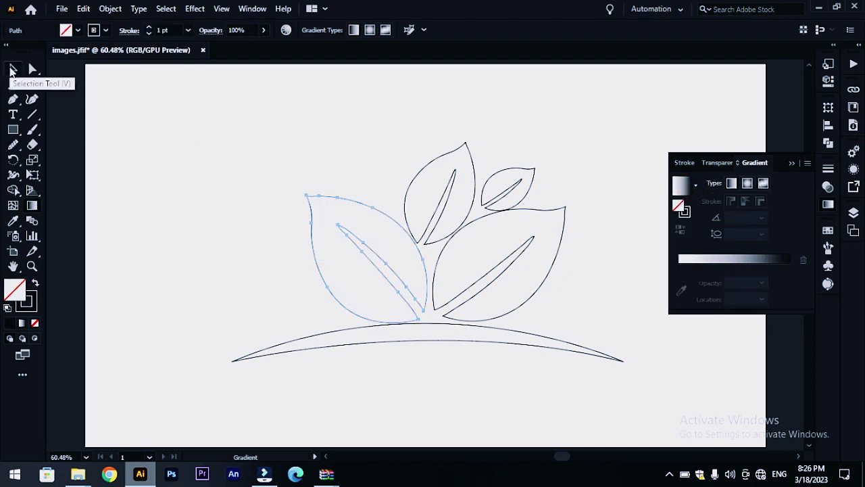
double_click(20, 292)
left_click(714, 131)
- Set the leaf gradient's right stop to white by sampling it
left_click(769, 259)
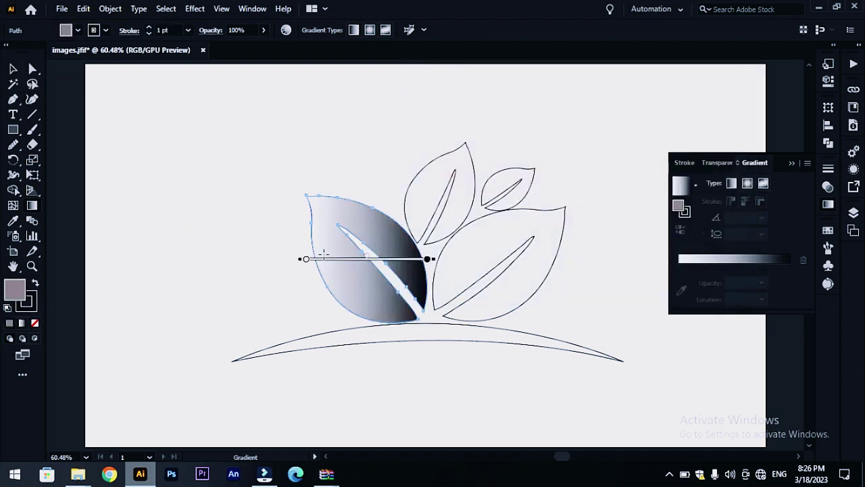
double_click(789, 266)
left_click(618, 336)
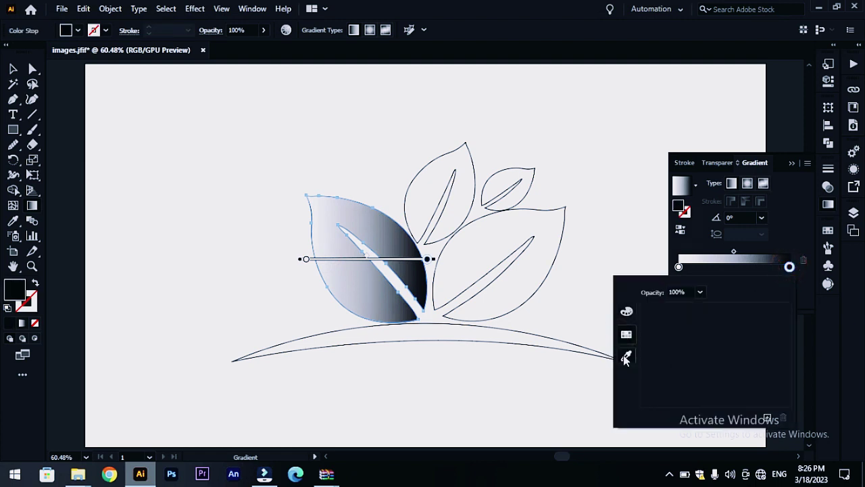
left_click(626, 359)
left_click(521, 273)
left_click(696, 184)
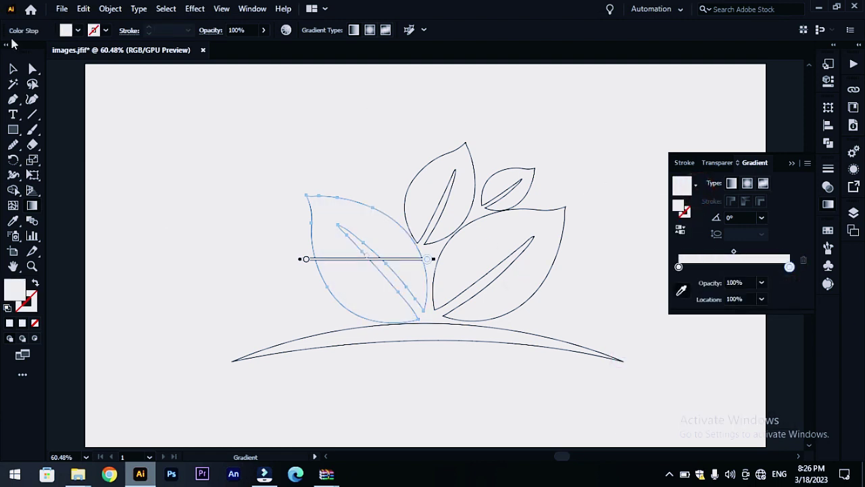
- Draw a small square, about 50 × 40 px, at the artboard's top-left
left_click(12, 68)
left_click(145, 145)
key("m")
left_click_drag(119, 108, 147, 134)
- Fill the square red, then place a darker red duplicate beside it
double_click(684, 211)
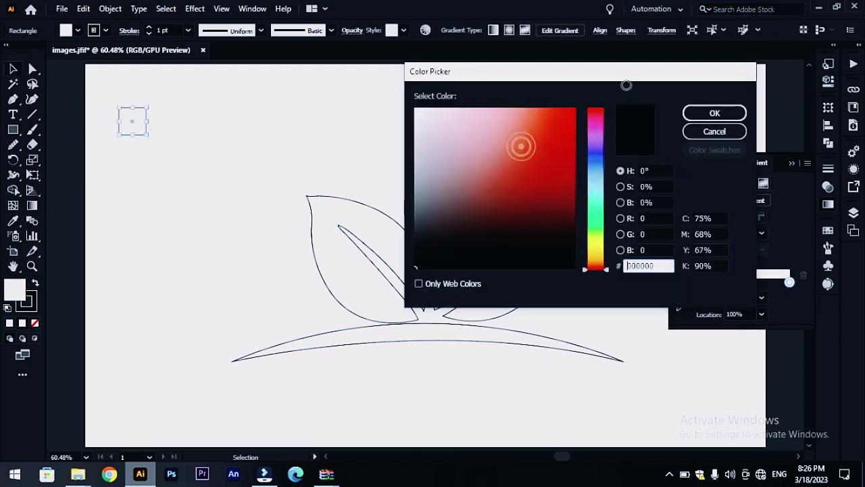
left_click(573, 108)
left_click(714, 113)
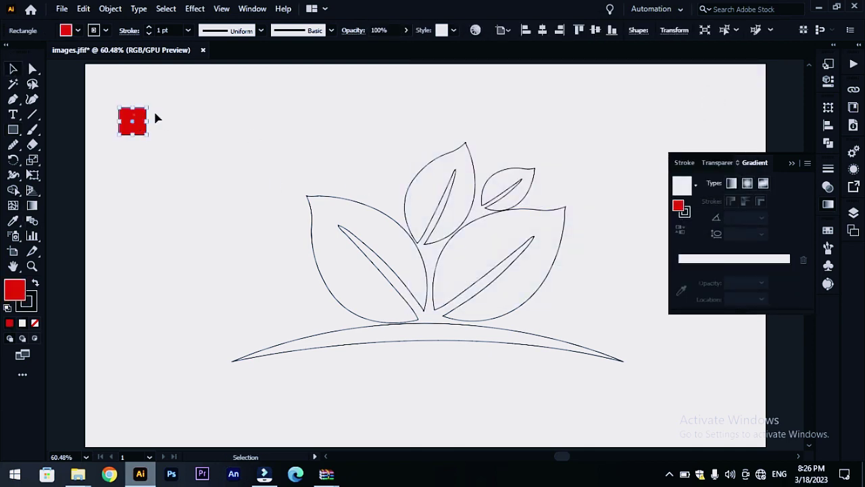
left_click_drag(136, 120, 172, 120)
double_click(22, 293)
left_click(573, 147)
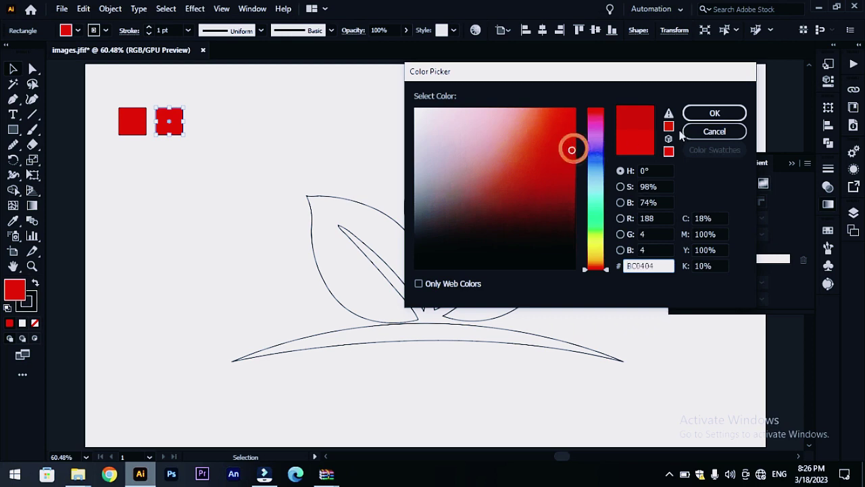
left_click(717, 112)
- Set the left leaf gradient's right stop to the dark red sampled from its square
left_click(31, 205)
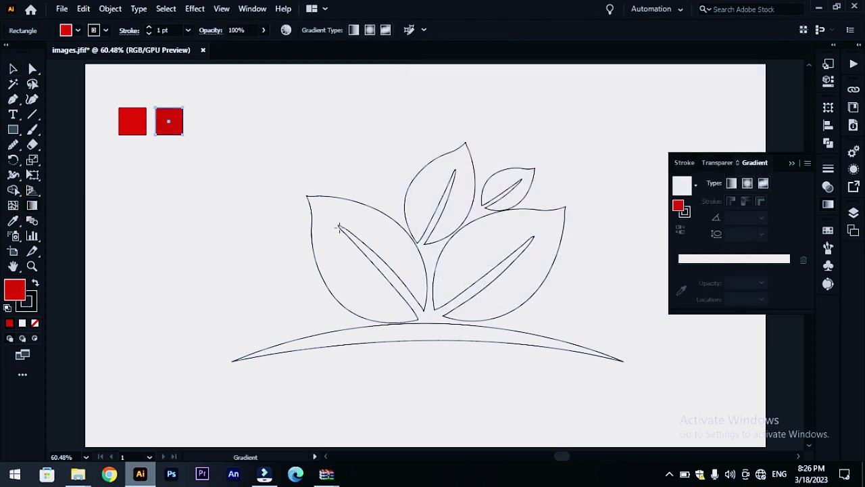
left_click(13, 70)
left_click(365, 284)
left_click(31, 205)
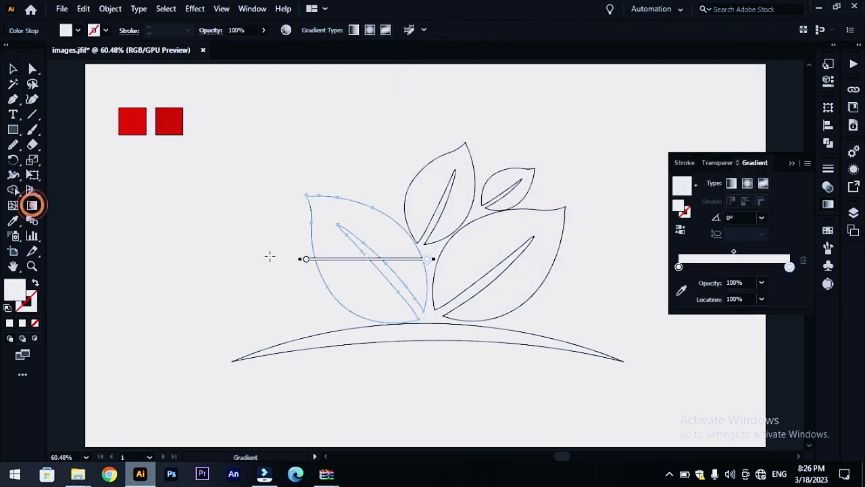
double_click(789, 267)
left_click(627, 348)
left_click(175, 118)
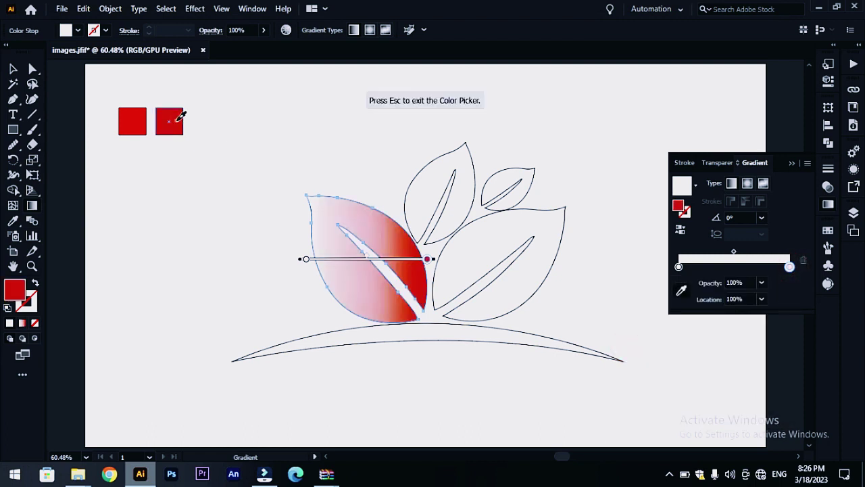
- Sample the lighter red into the leaf gradient's left stop, then select the left red square
double_click(679, 267)
left_click(628, 347)
left_click(133, 122)
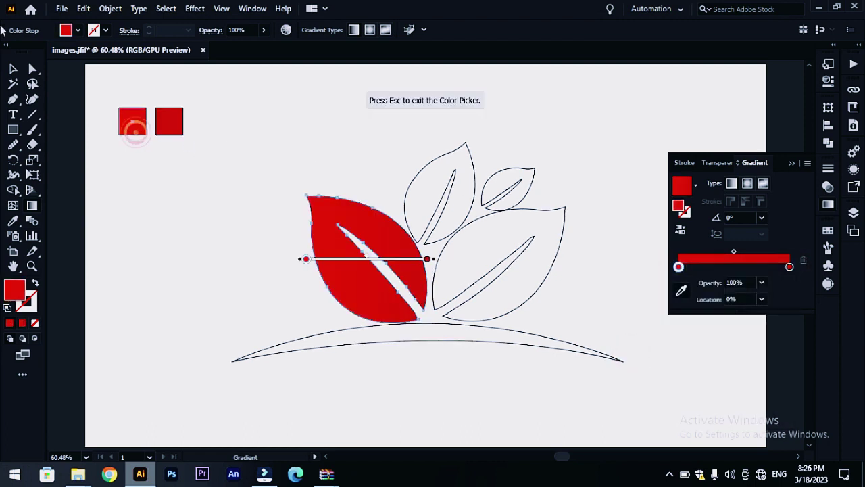
left_click(14, 71)
left_click(259, 128)
left_click(131, 127)
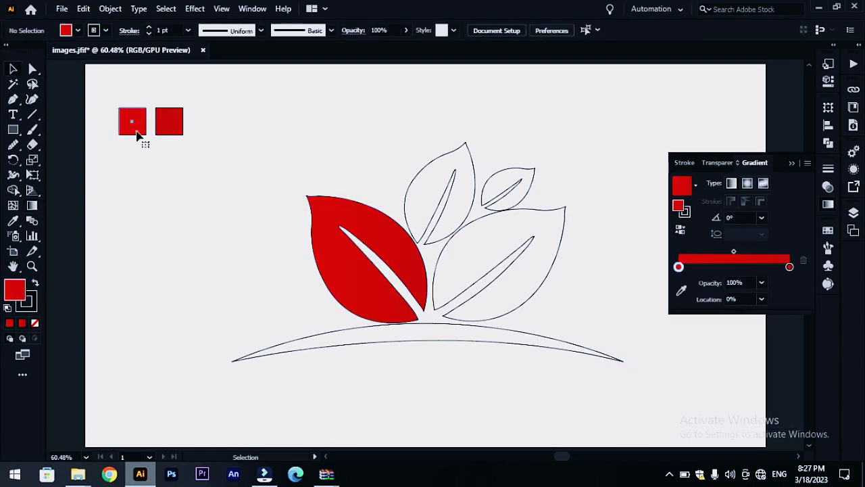
- Recolour the two sample squares light blue and darker blue
double_click(16, 292)
left_click(596, 183)
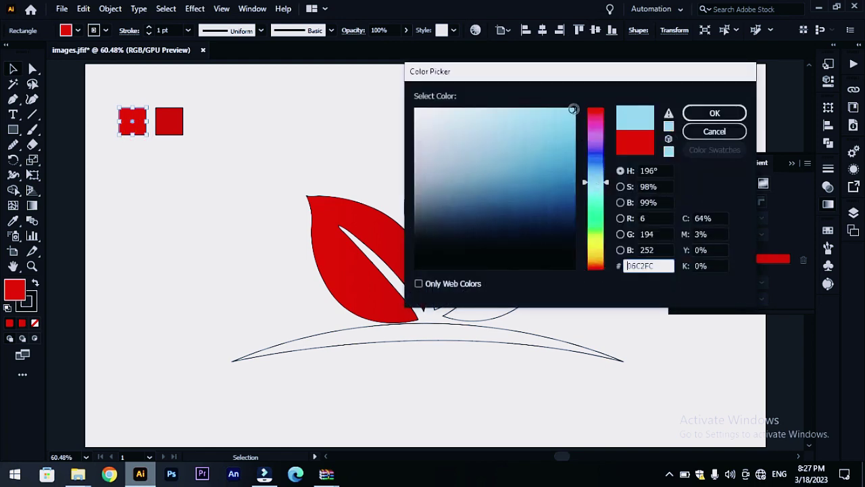
left_click(703, 113)
left_click(169, 122)
double_click(16, 292)
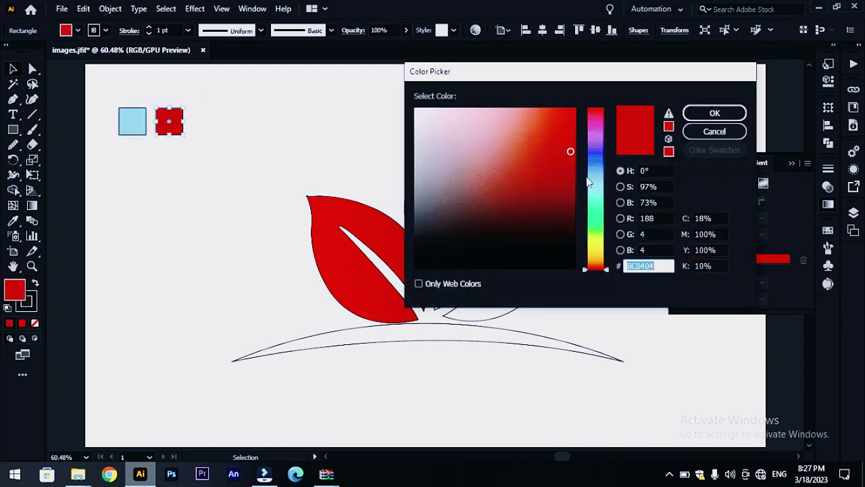
left_click(596, 190)
left_click(715, 112)
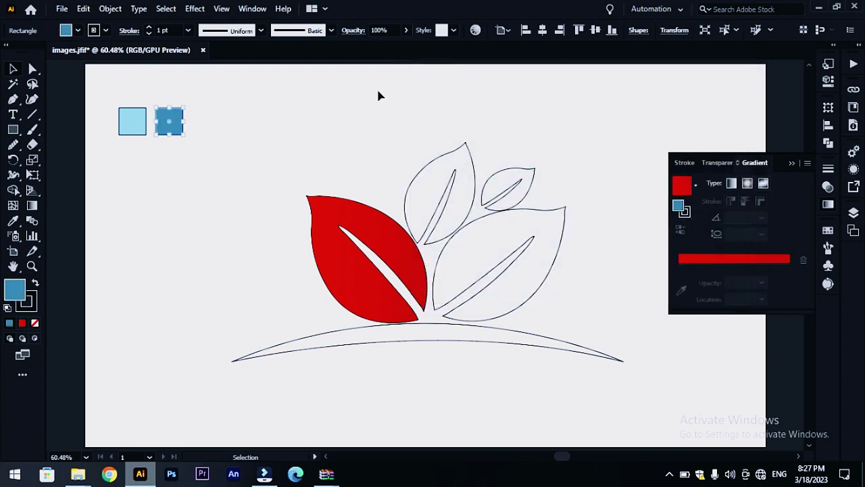
- Apply a gradient to the right leaf, sampling darker blue into its right stop
left_click(378, 95)
left_click(535, 275)
left_click(708, 258)
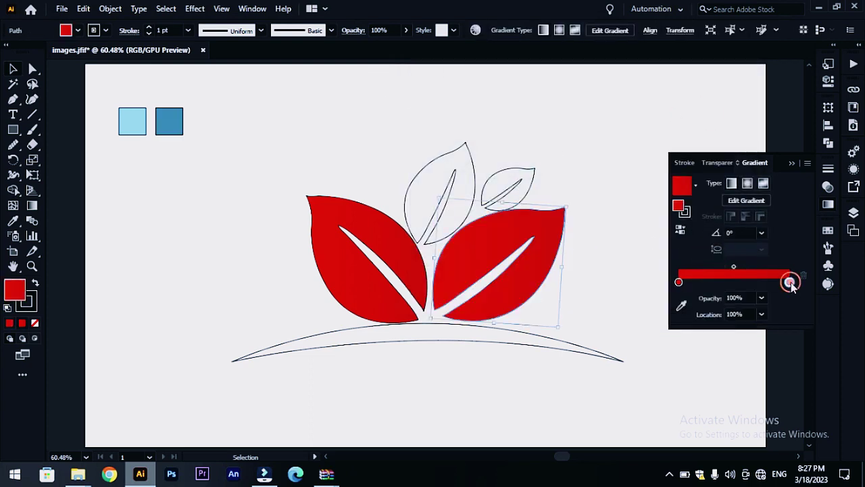
double_click(789, 282)
left_click(623, 367)
left_click(169, 122)
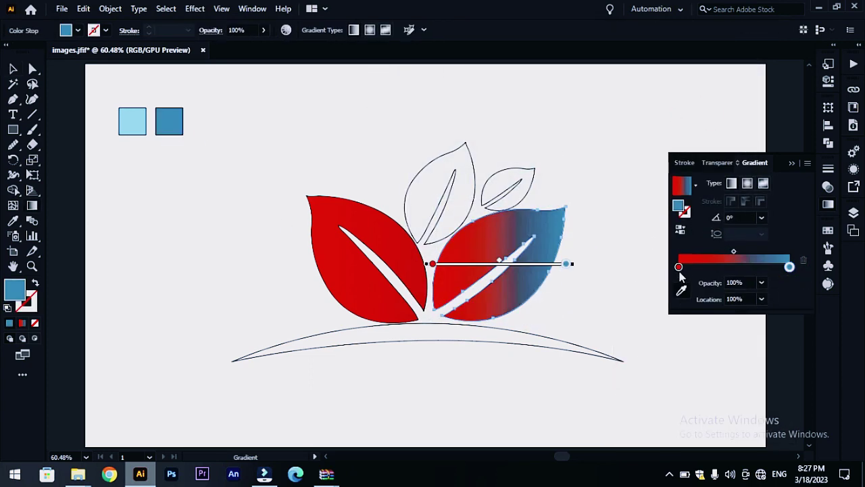
- Sample light blue into the left stop, then select the two outline leaves at the top
double_click(679, 267)
left_click(623, 367)
left_click(134, 122)
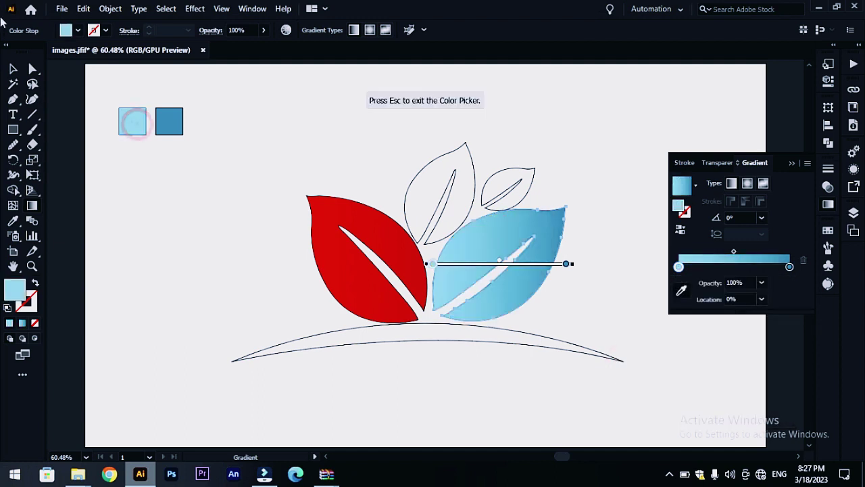
key("Escape")
key("v")
left_click_drag(440, 117, 526, 180)
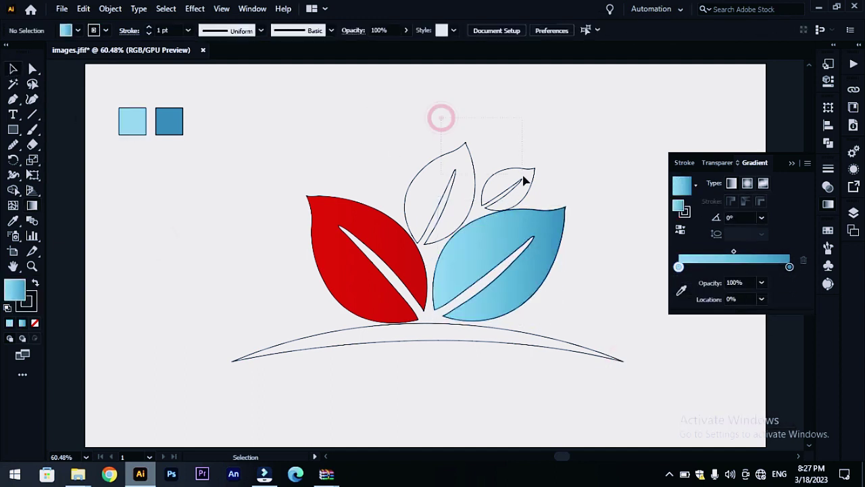
- Fill the two top leaves and the bottom arc black, and delete the two blue sample squares
left_click(35, 283)
left_click(151, 280)
left_click(376, 286)
left_click(34, 310)
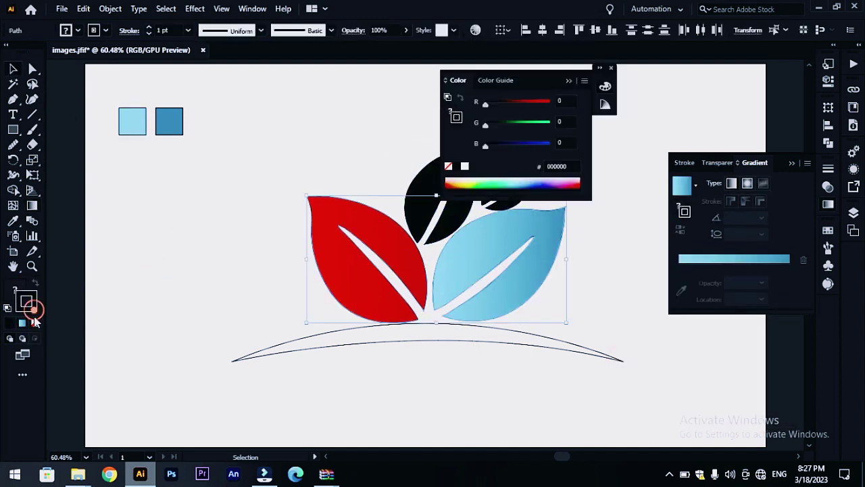
left_click_drag(191, 339, 263, 367)
left_click(35, 283)
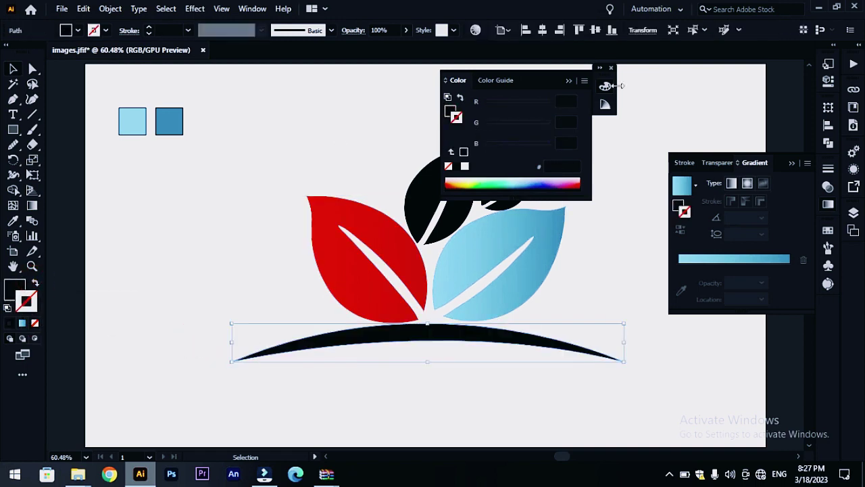
left_click(611, 67)
left_click_drag(196, 94, 114, 157)
key("Delete")
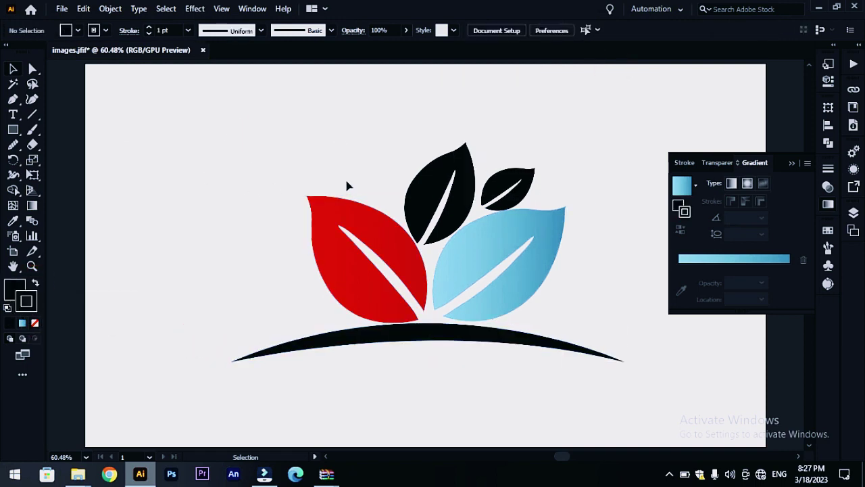
- Recolour the taller top leaf dark green (#016B01)
left_click(421, 195)
double_click(14, 289)
left_click(574, 200)
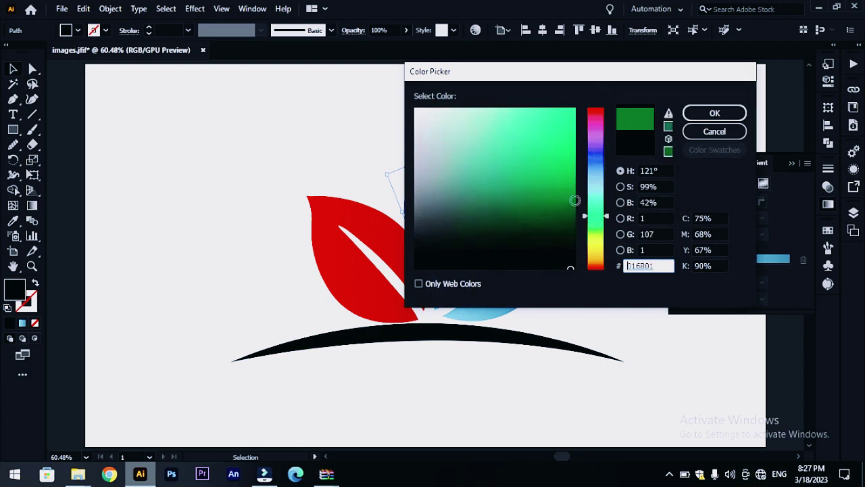
left_click(715, 114)
left_click(615, 68)
left_click(623, 119)
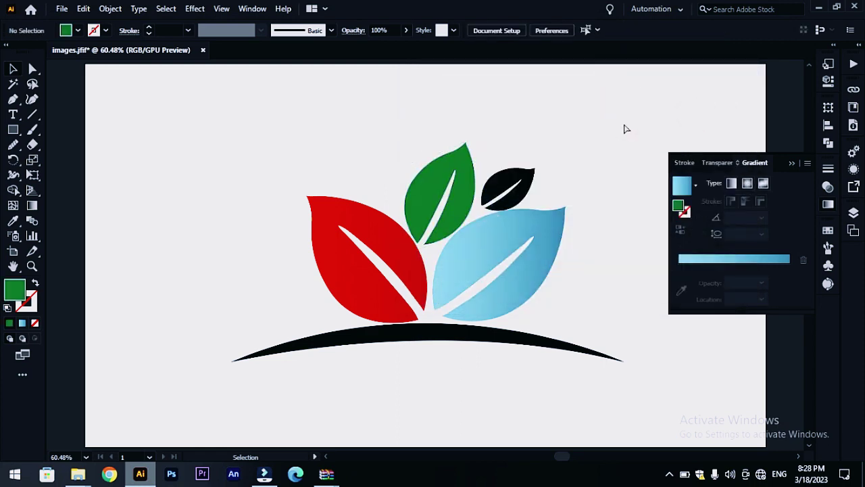
key("ctrl+minus")
left_click(615, 349)
- Move the leaf artwork up and add LEAF LOGO text below the arc
left_click_drag(500, 291, 494, 267)
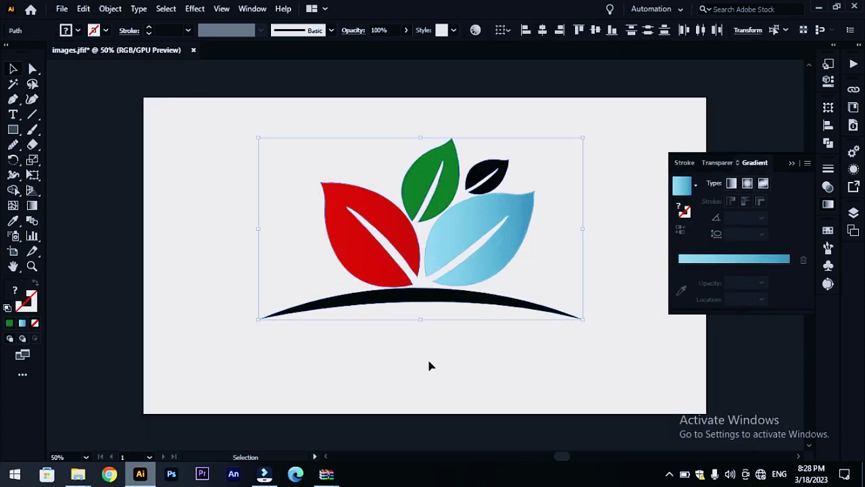
left_click(429, 363)
left_click(259, 365)
type("LEAF LOGO")
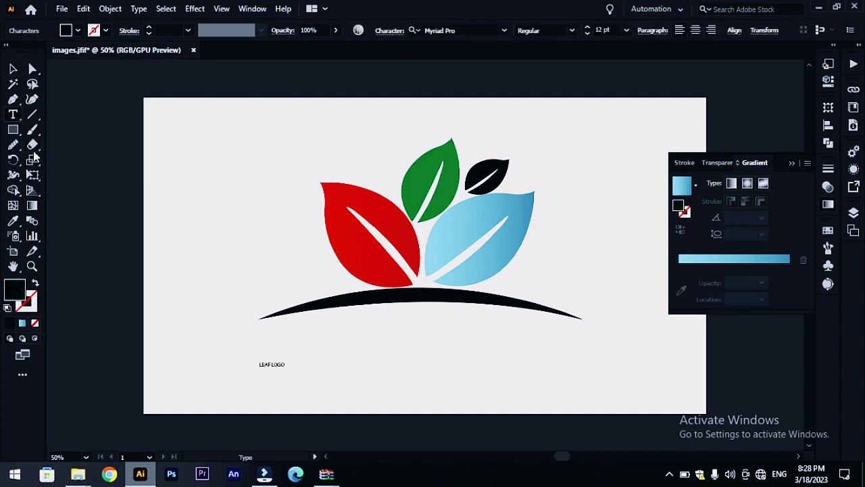
key("Escape")
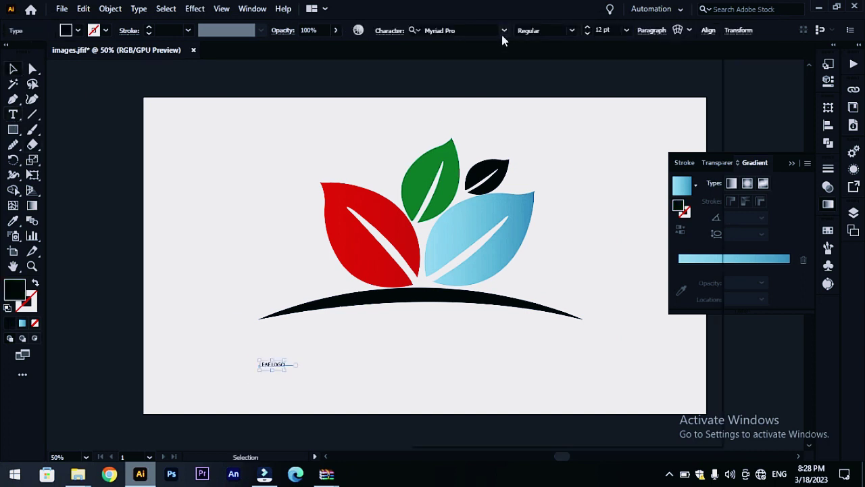
- Set LEAF LOGO to Franklin Gothic Heavy, enlarge it, widen its tracking and centre it under the arc
left_click(504, 30)
left_click(549, 137)
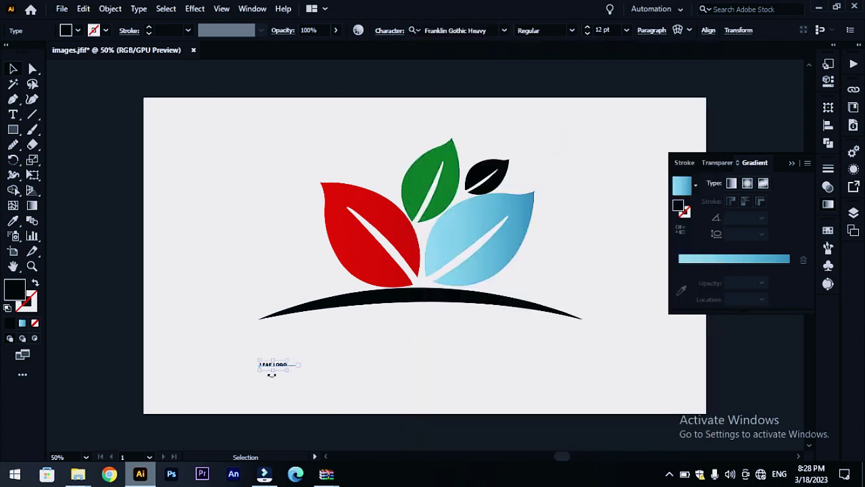
left_click_drag(290, 372, 382, 404)
key("alt+Right")
key("alt+Right")
key("alt+Right")
key("alt+Right")
key("alt+Right")
key("alt+Right")
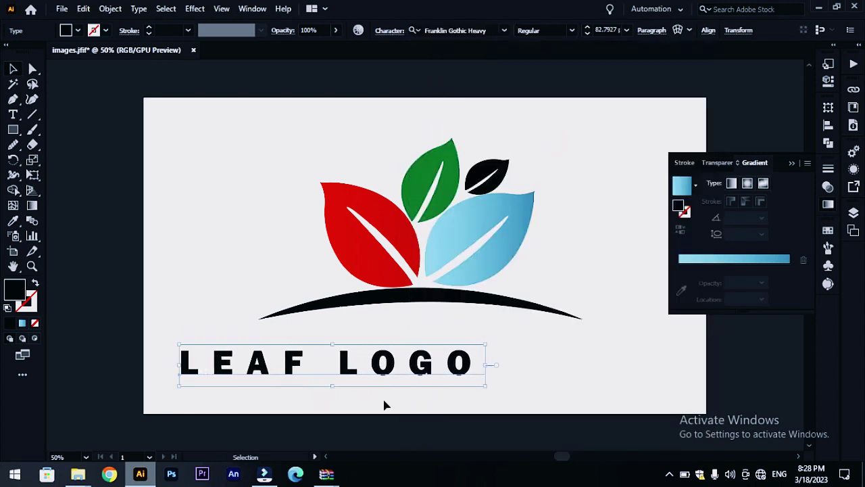
left_click_drag(352, 375, 454, 346)
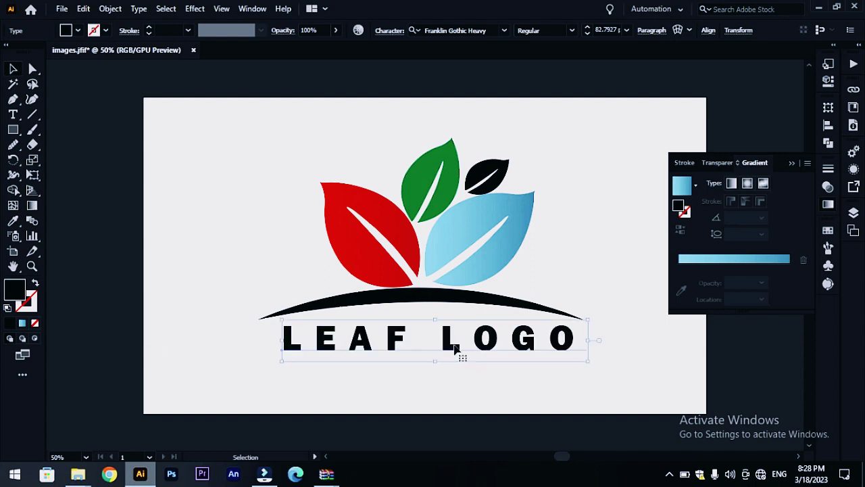
- Fill the LEAF LOGO title bright yellow
double_click(17, 292)
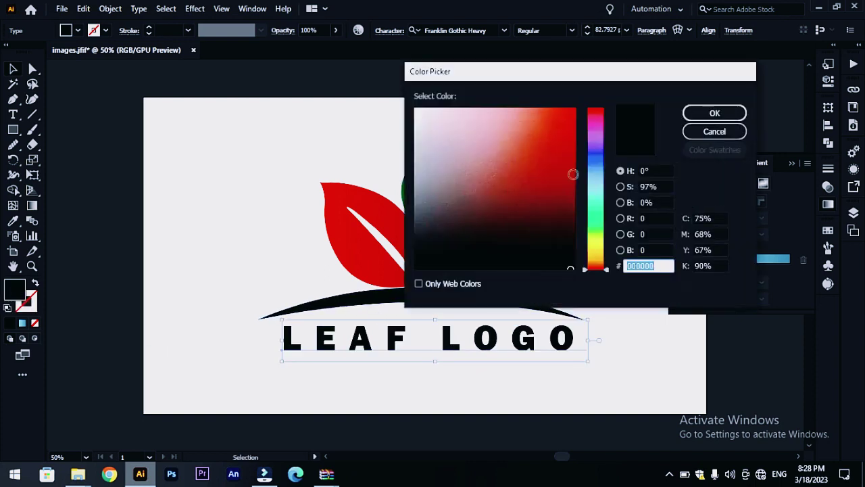
left_click(597, 243)
left_click(574, 109)
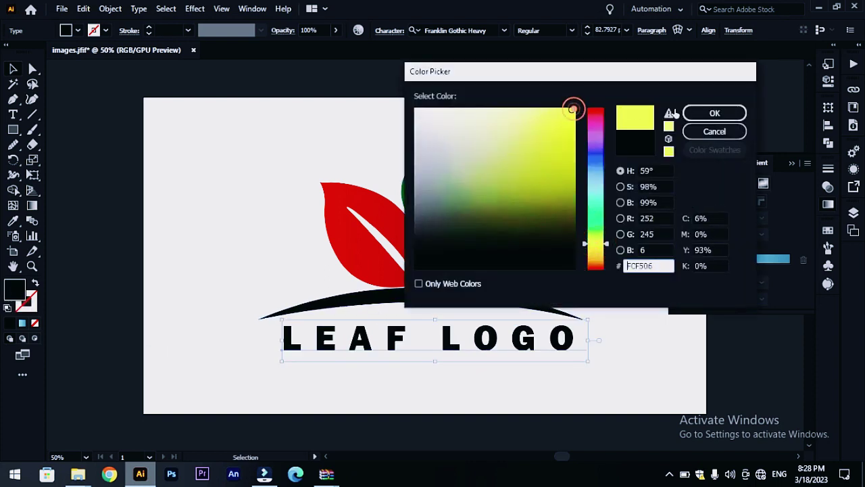
left_click(695, 114)
- Paste a copy of the title in front and nudge it down below the original
key("ctrl+c")
key("ctrl+f")
key("Down")
key("Down")
key("Down")
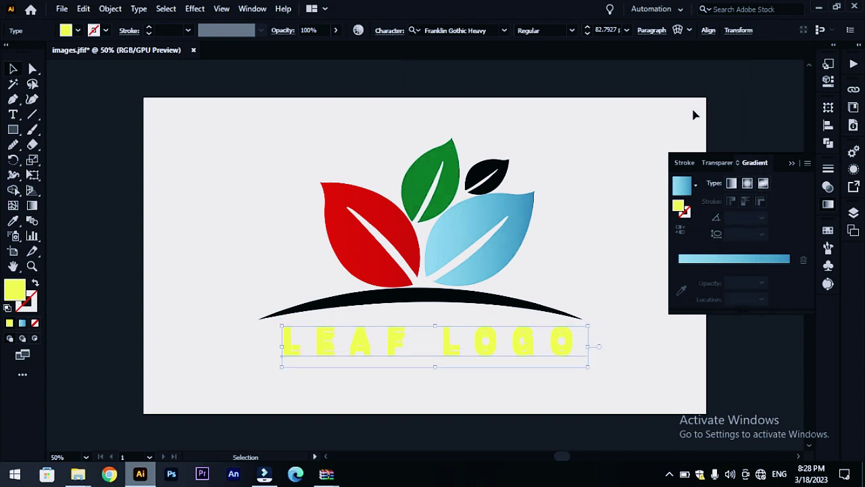
key("Down")
key("Down")
key("Down")
key("Down")
key("Down")
key("Down")
key("Down")
key("Down")
key("Down")
- Retype the copied text as TAGLINE HERE
key("t")
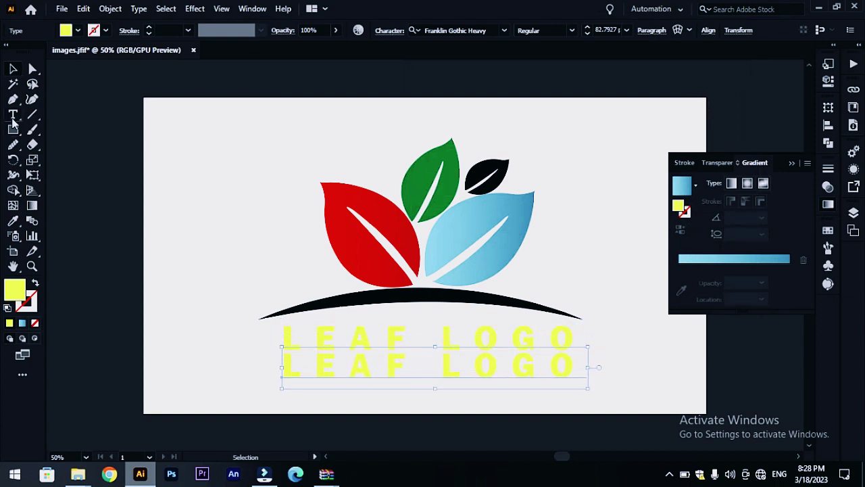
left_click(350, 363)
key("ctrl+a")
type("TAG")
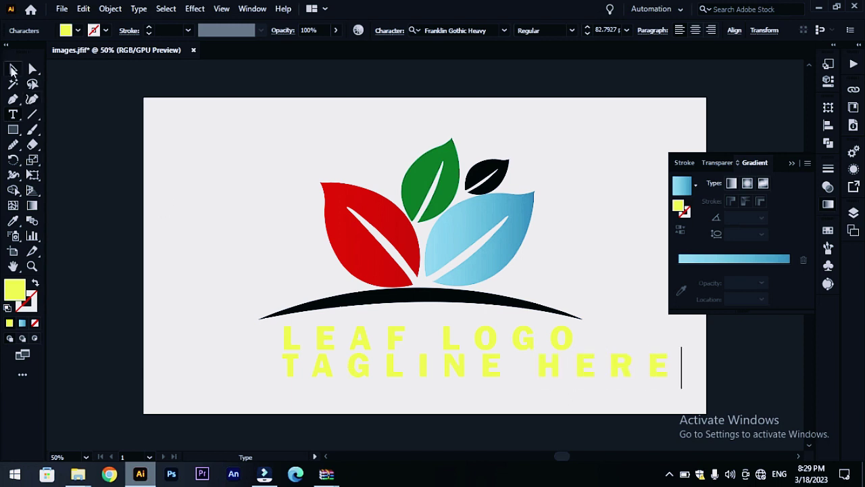
key("Escape")
- Set the tagline to 18 pt and place it under the right side of LEAF LOGO
left_click(626, 30)
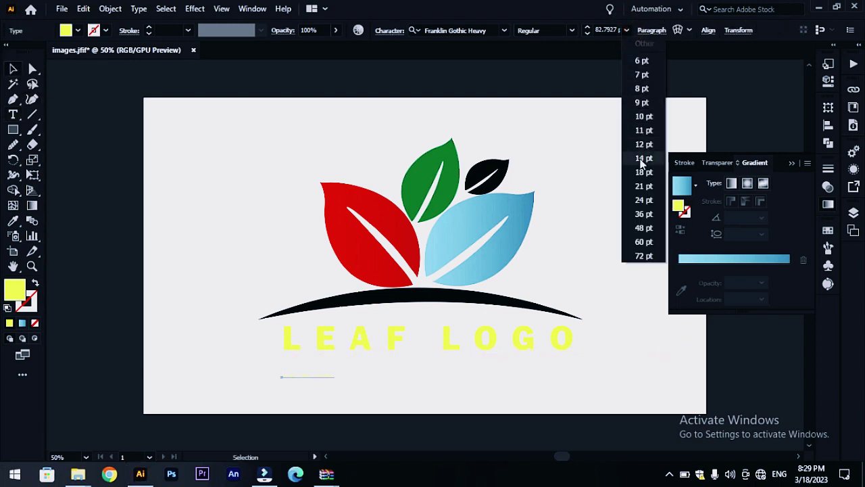
left_click(642, 172)
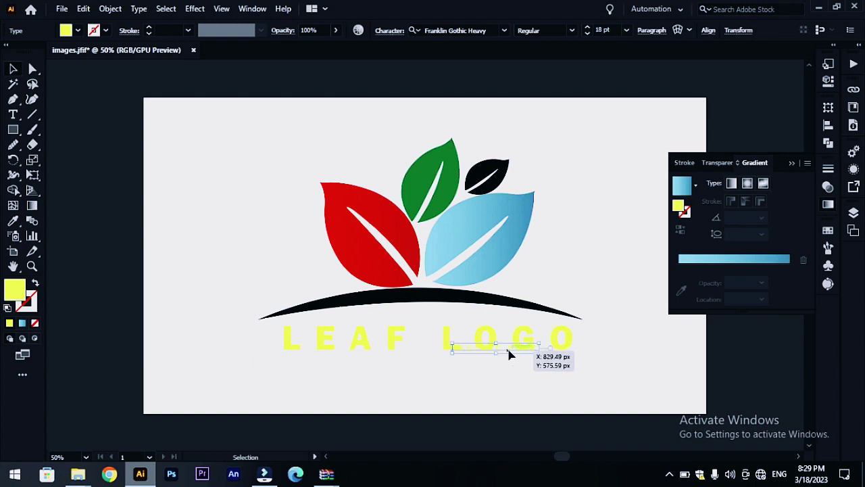
left_click_drag(346, 380, 600, 367)
left_click(601, 367)
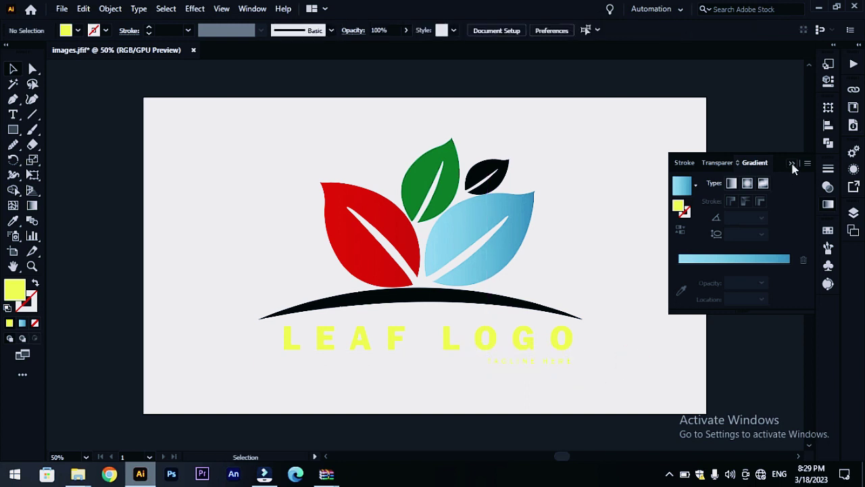
- Change the title and tagline fill to golden yellow
left_click(792, 164)
left_click(514, 341)
double_click(15, 289)
left_click_drag(597, 245, 598, 260)
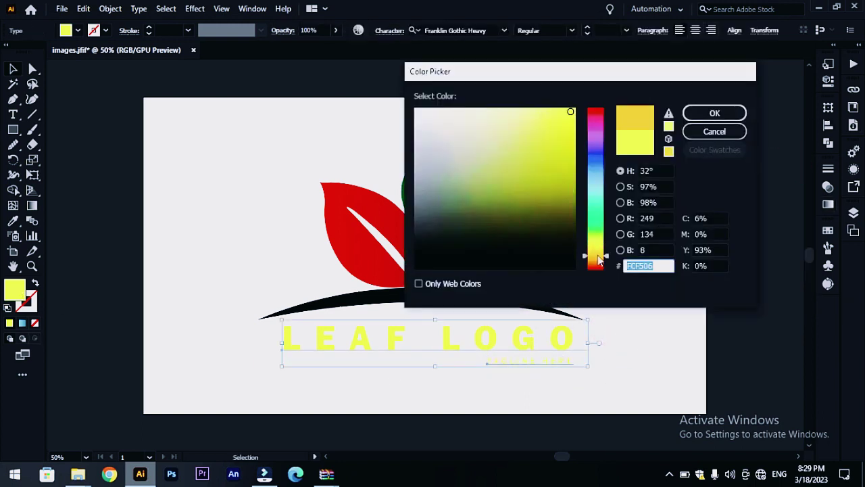
left_click(715, 112)
left_click(678, 206)
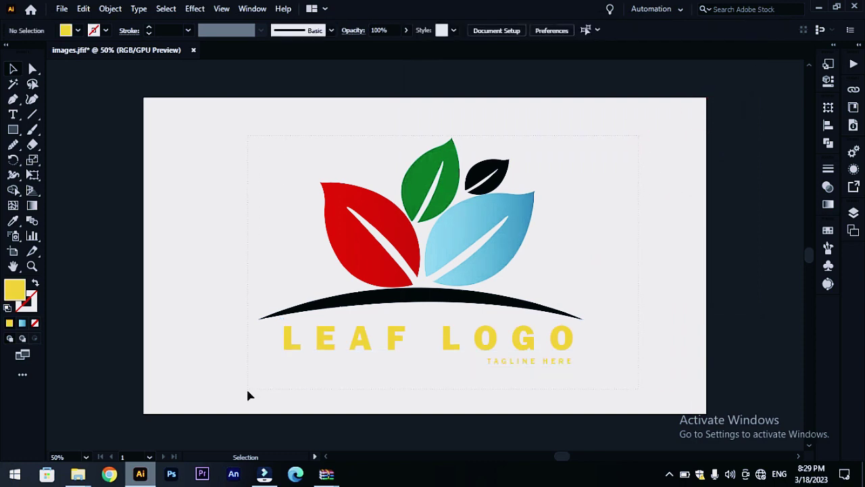
- Group all logo pieces and shift the group slightly right
key("ctrl+a")
key("ctrl+g")
left_click_drag(430, 300, 445, 305)
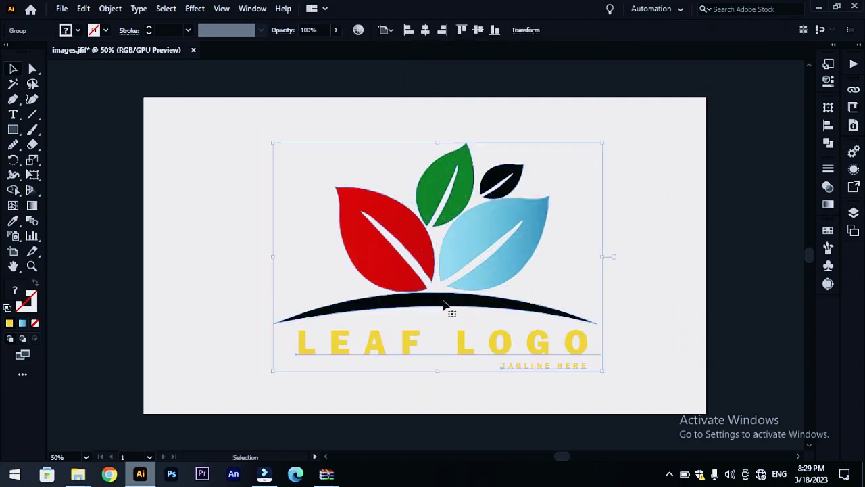
left_click(231, 264)
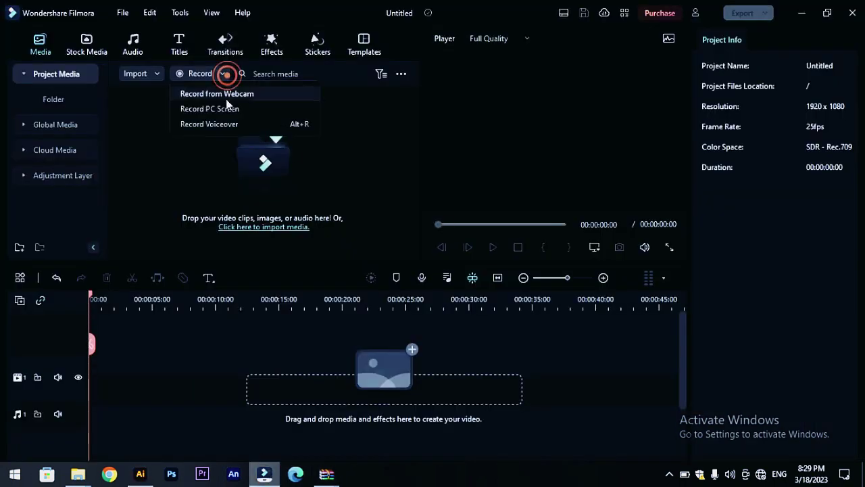